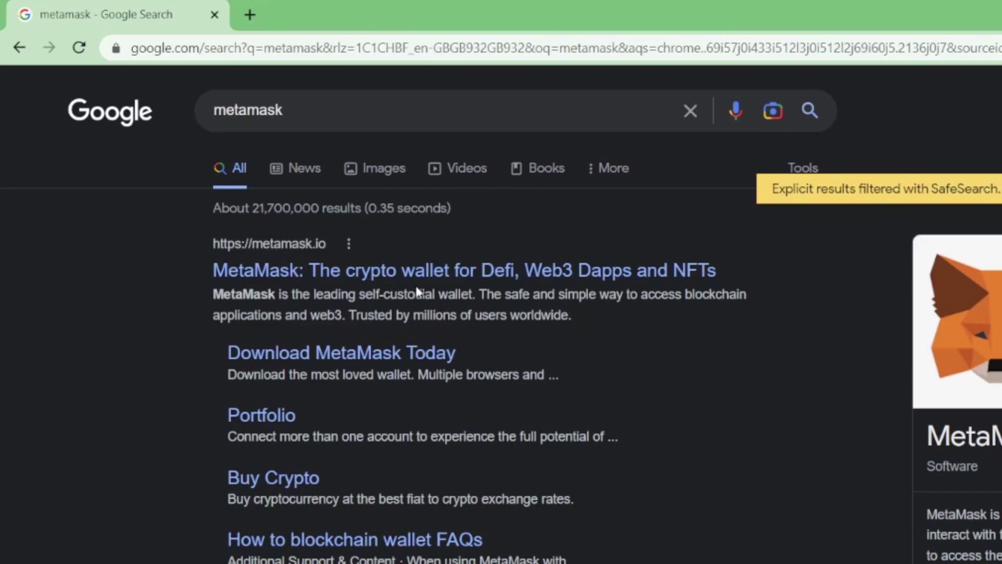
Step: Install the MetaMask extension for Chrome from metamask.io's download page
click(425, 281)
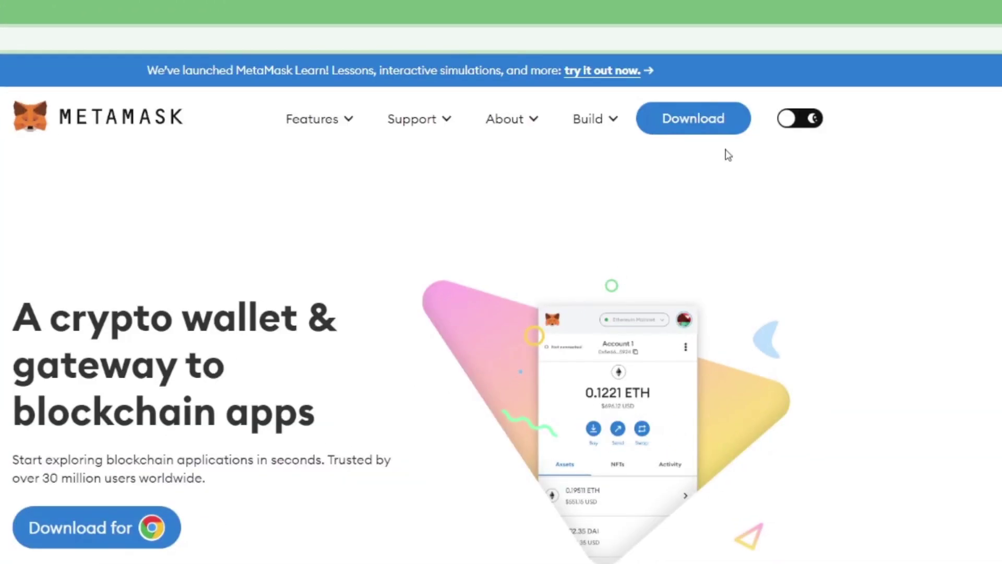
click(696, 128)
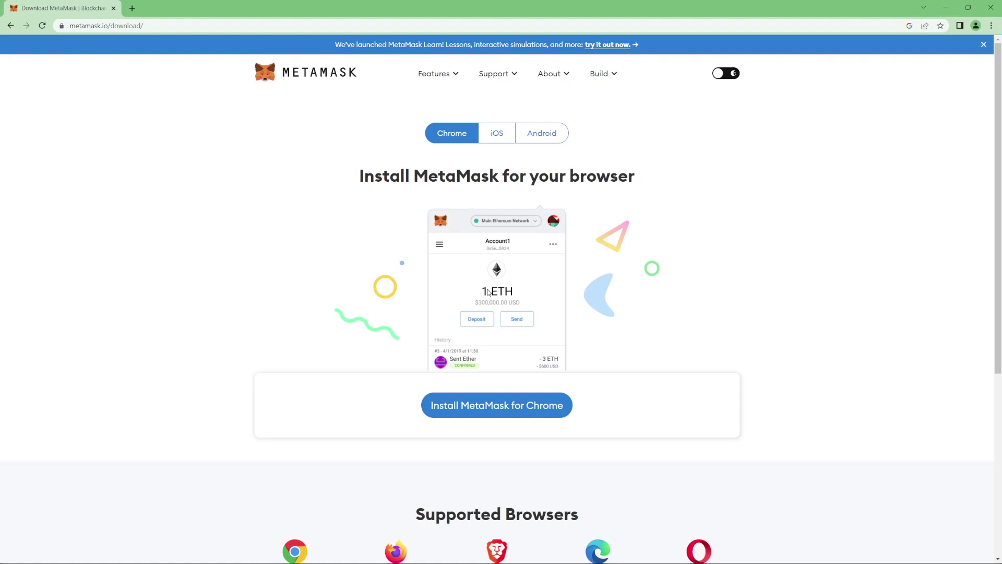
scroll(488, 293, down, 2)
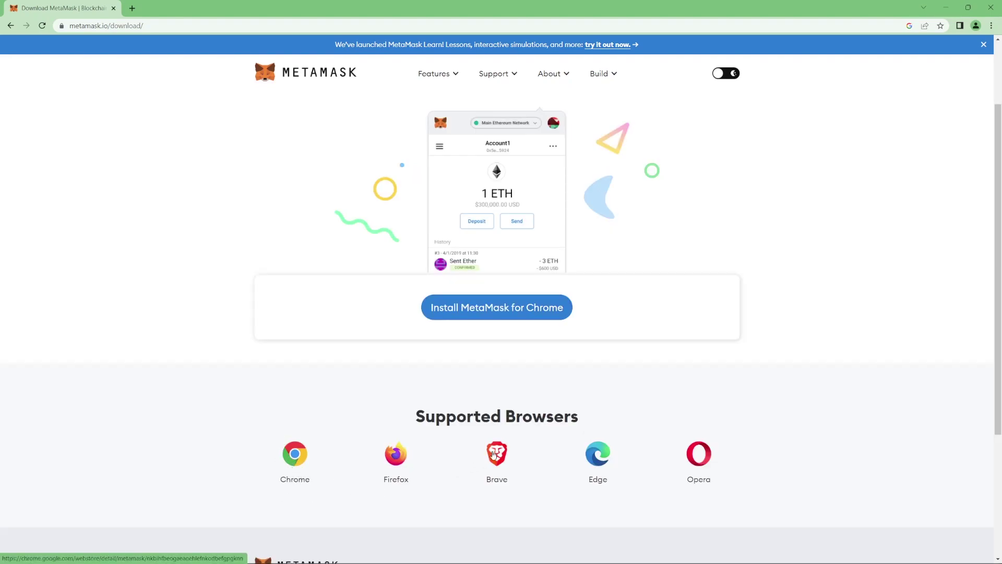
scroll(302, 378, down, 3)
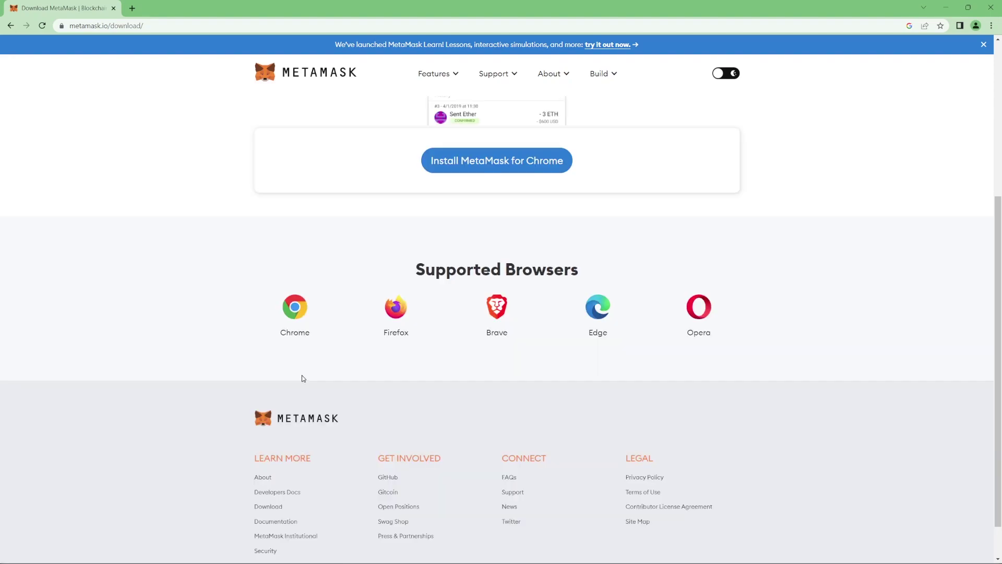
scroll(458, 338, up, 5)
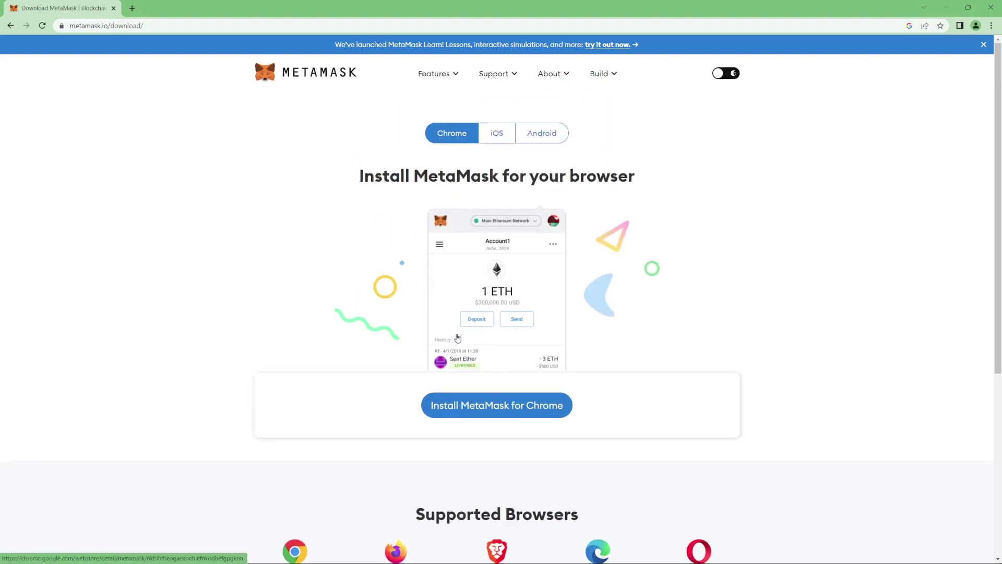
click(496, 412)
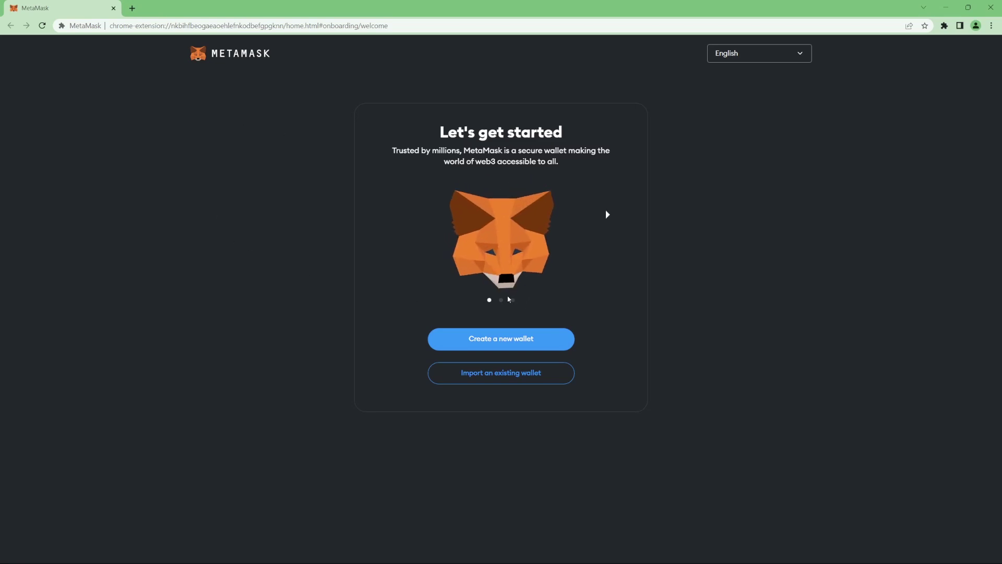
Step: Start a new MetaMask wallet, agree to usage data sharing, and create it with a password
click(496, 347)
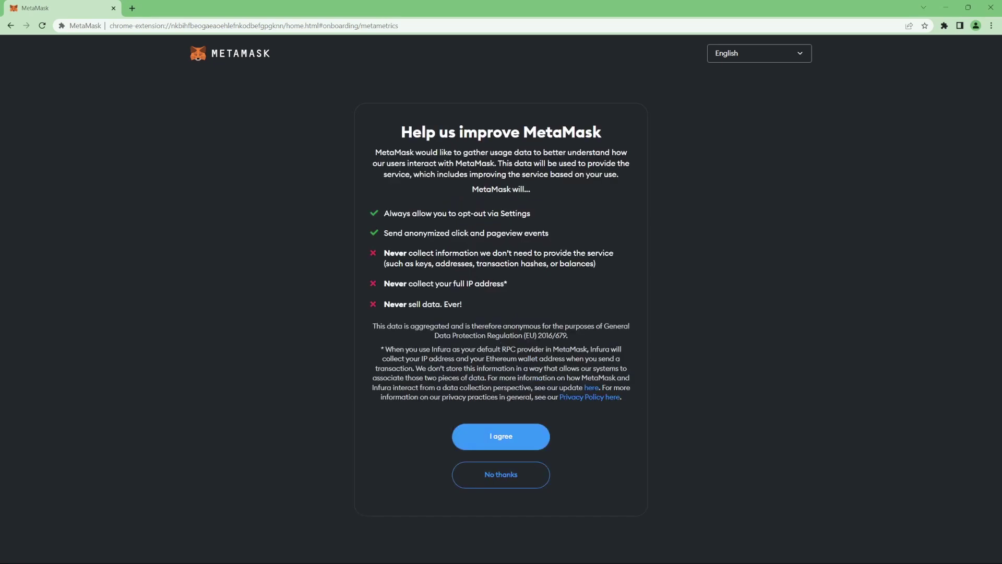
click(503, 436)
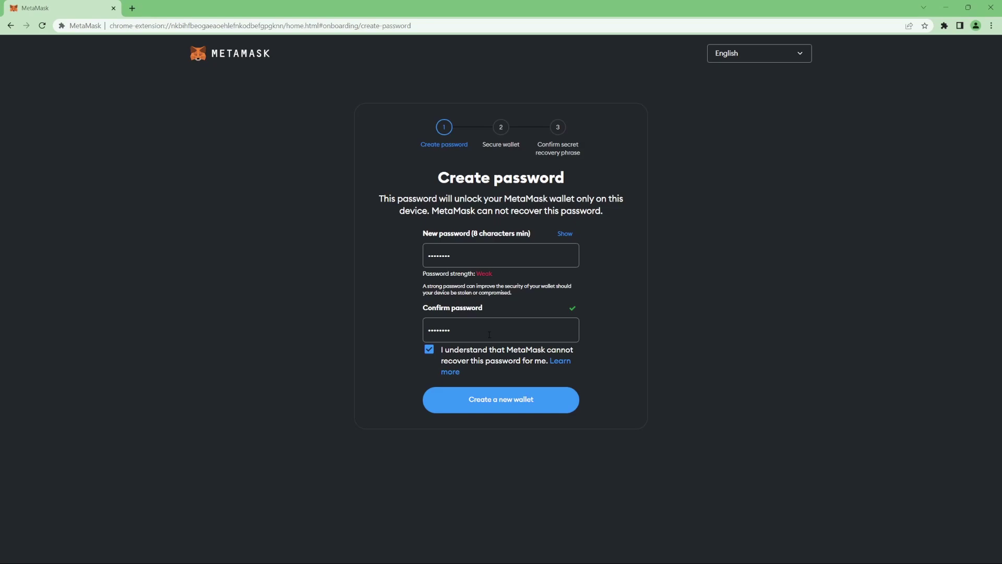
click(497, 406)
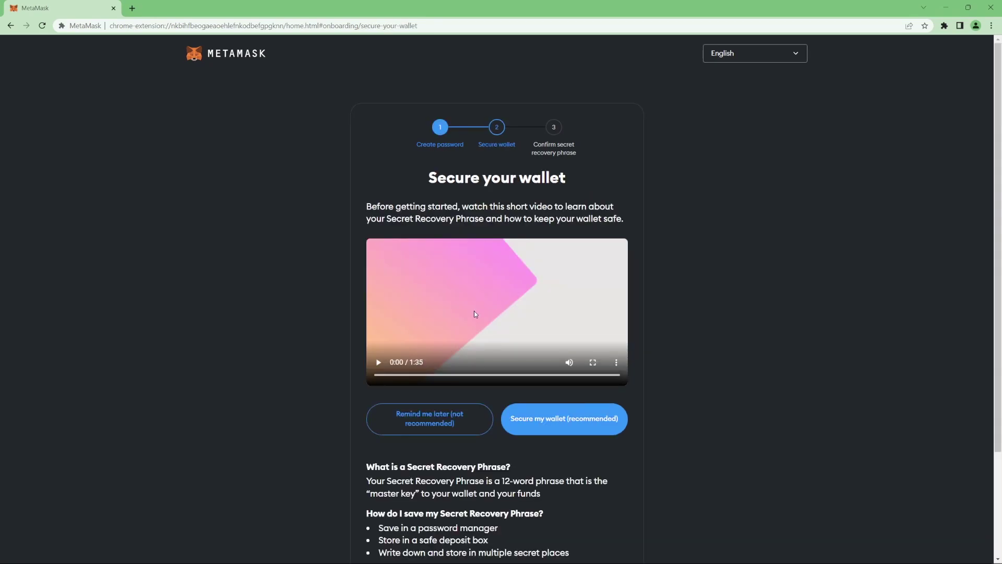
Step: Complete the Secure wallet step and the setup tips to reach the Account 1 home
scroll(491, 283, down, 1)
scroll(492, 285, up, 1)
scroll(473, 300, down, 2)
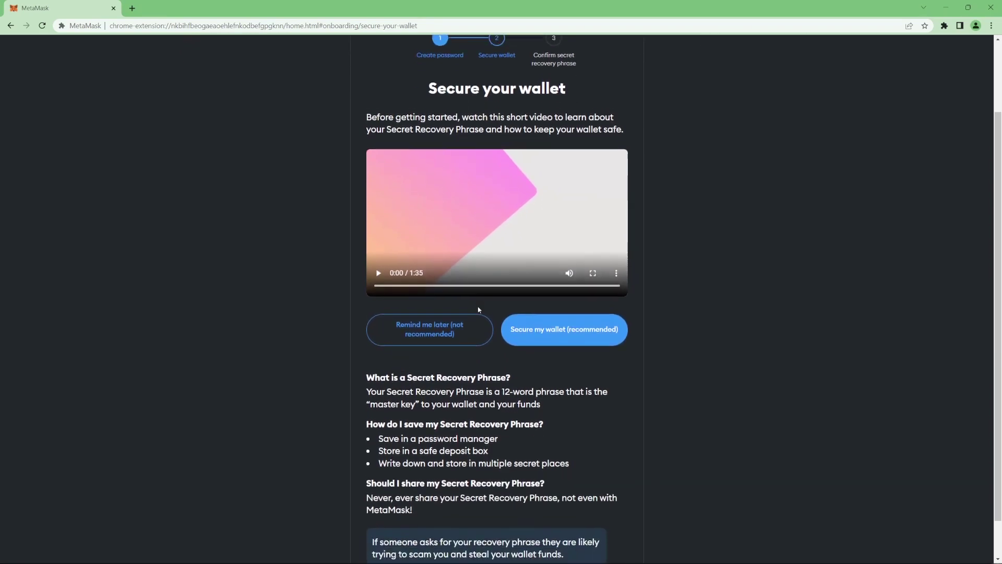
scroll(480, 311, up, 1)
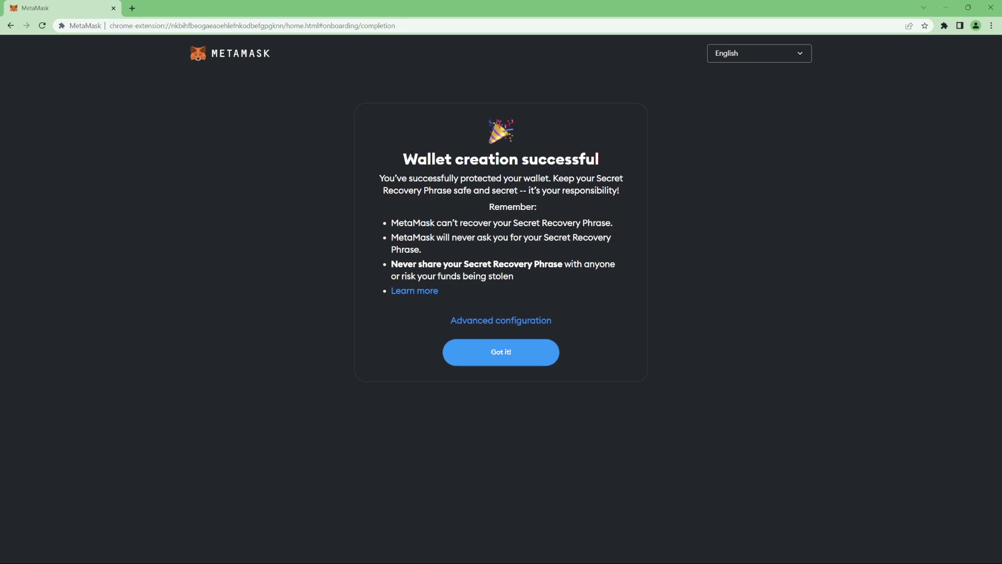
drag(412, 153, 436, 155)
click(496, 160)
click(499, 354)
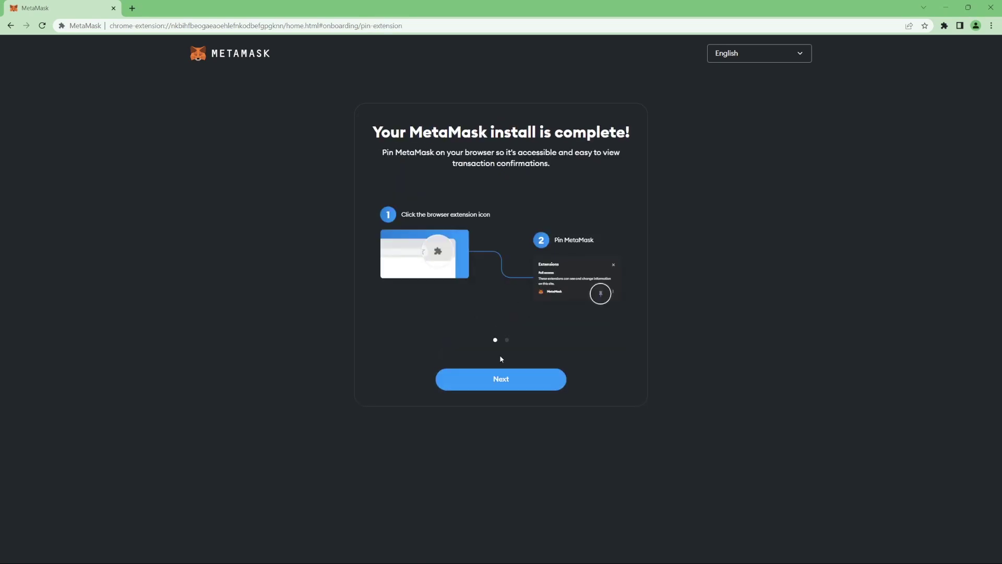
click(500, 384)
click(500, 384)
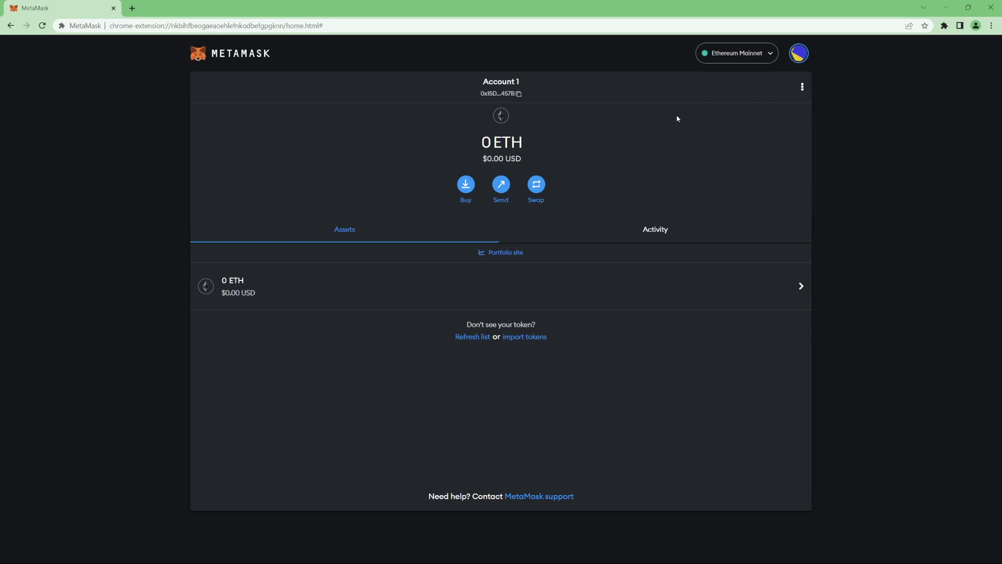
click(739, 60)
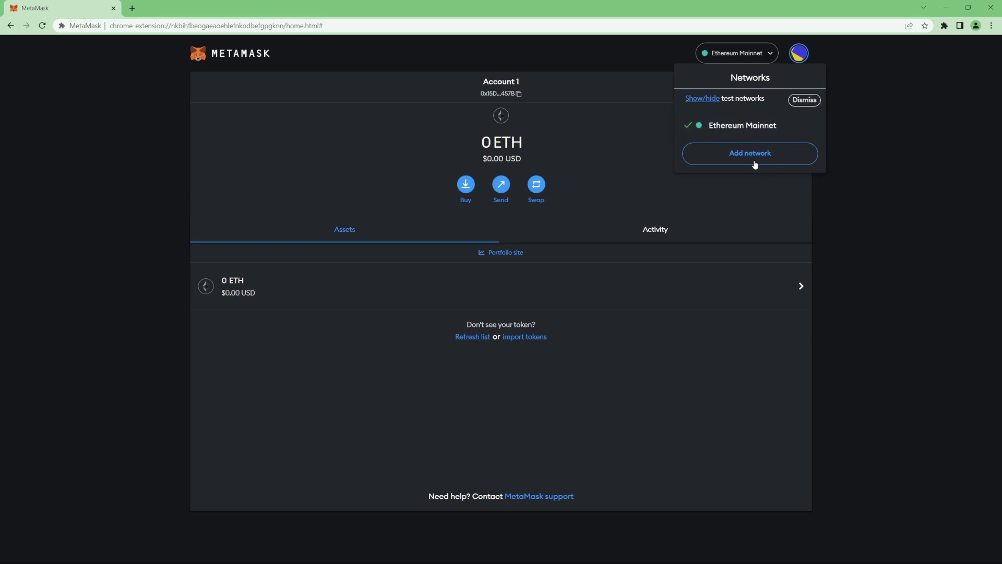
click(752, 132)
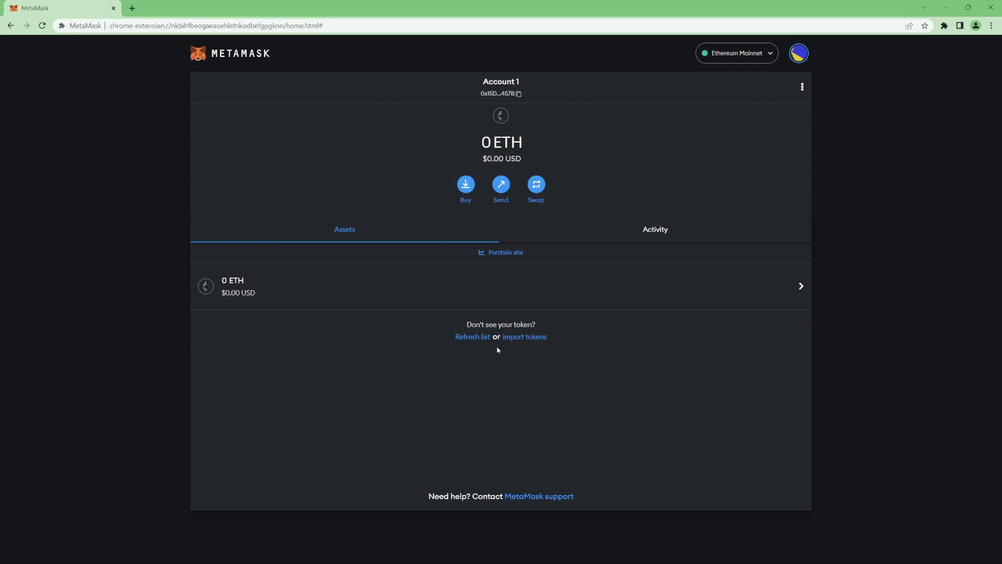
key(ctrl+t)
text(binance)
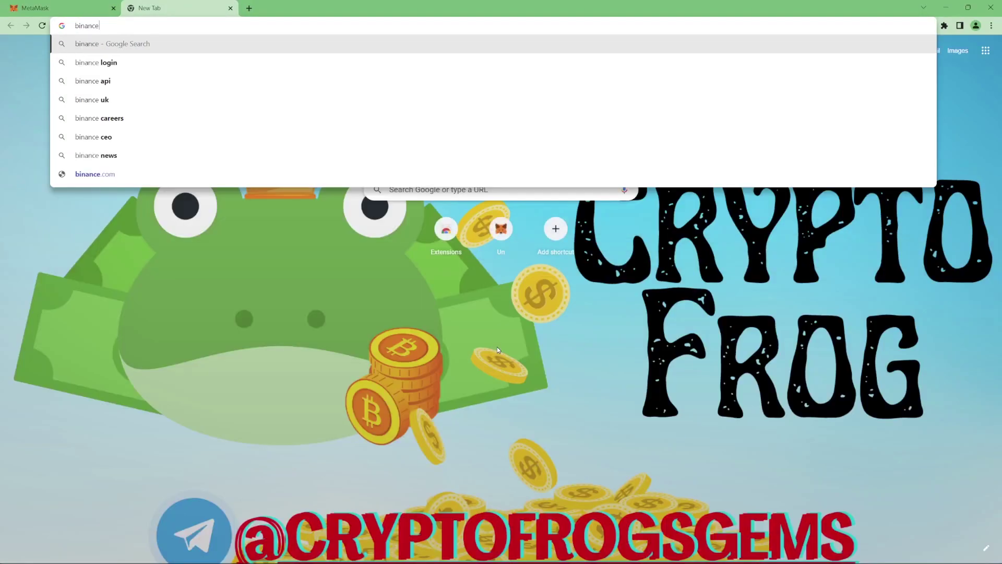
key(Return)
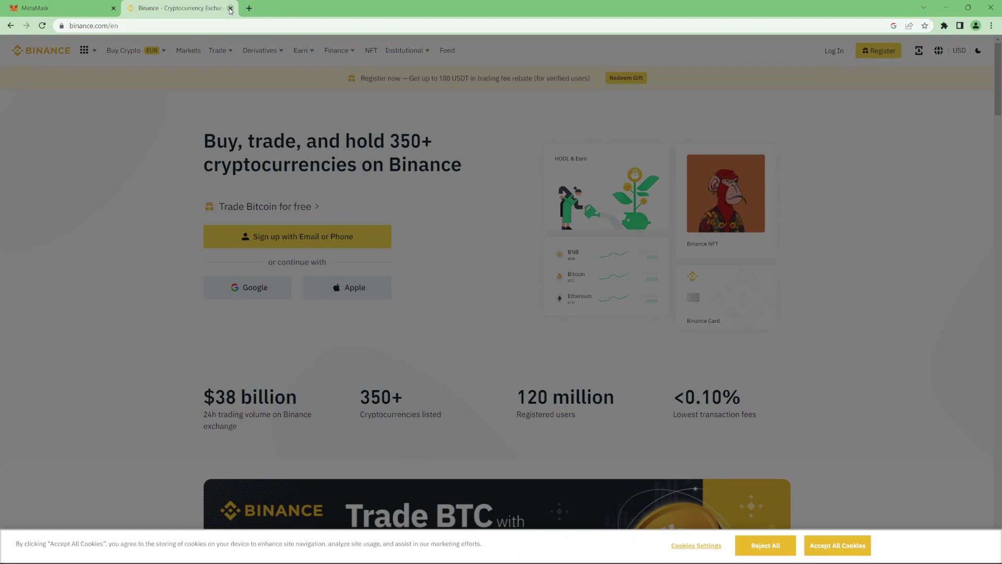
click(230, 8)
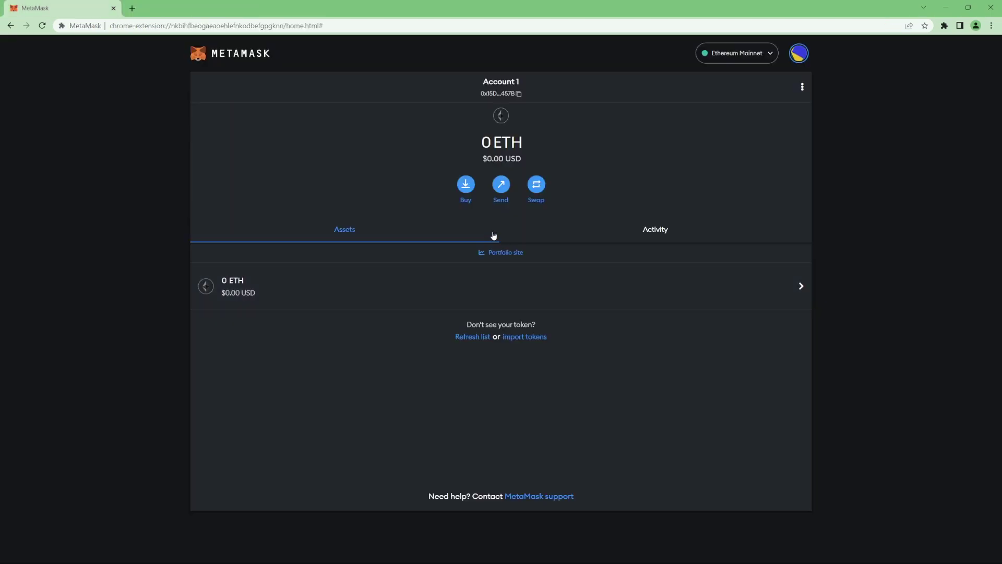
Step: Choose Buy in MetaMask and continue to MoonPay's Buy ETH form
click(465, 191)
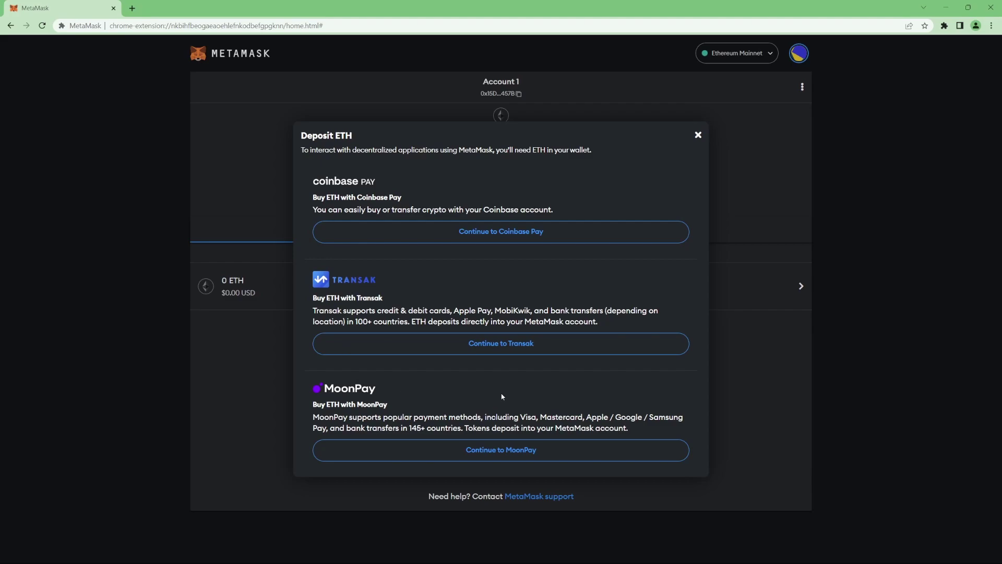
click(503, 452)
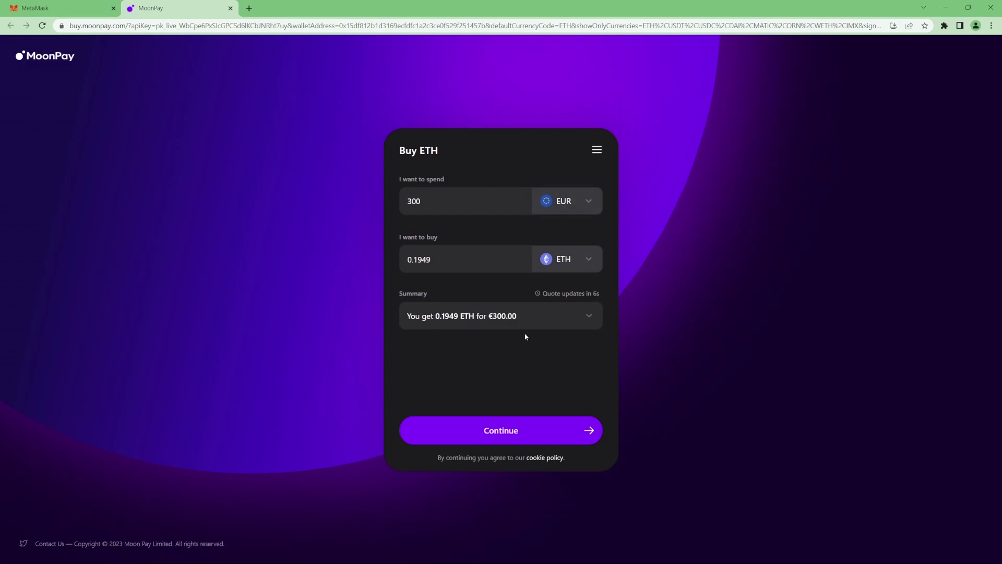
Step: Switch MoonPay's payment currency to GBP and set the spend amount to £50
click(565, 205)
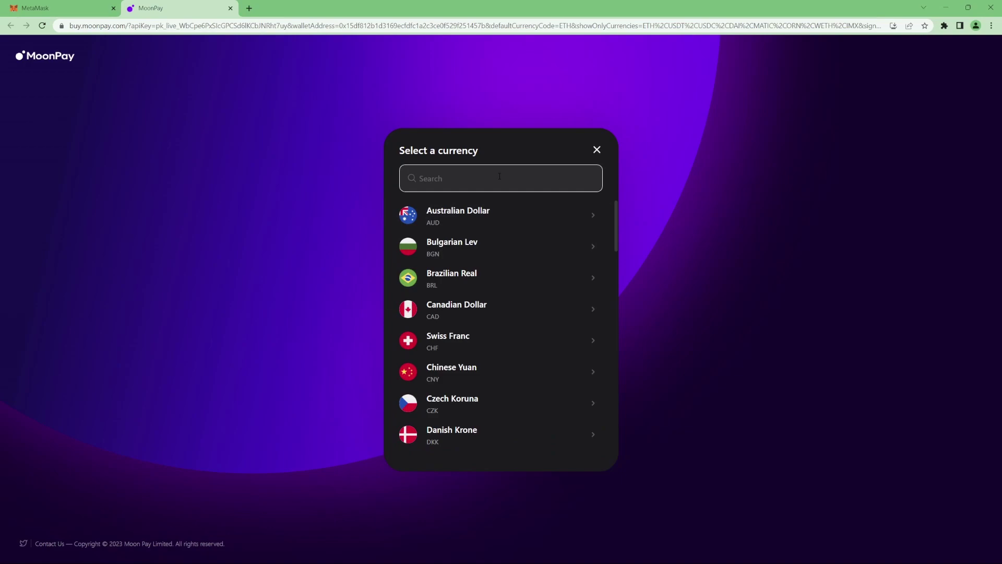
text(gbp)
click(495, 217)
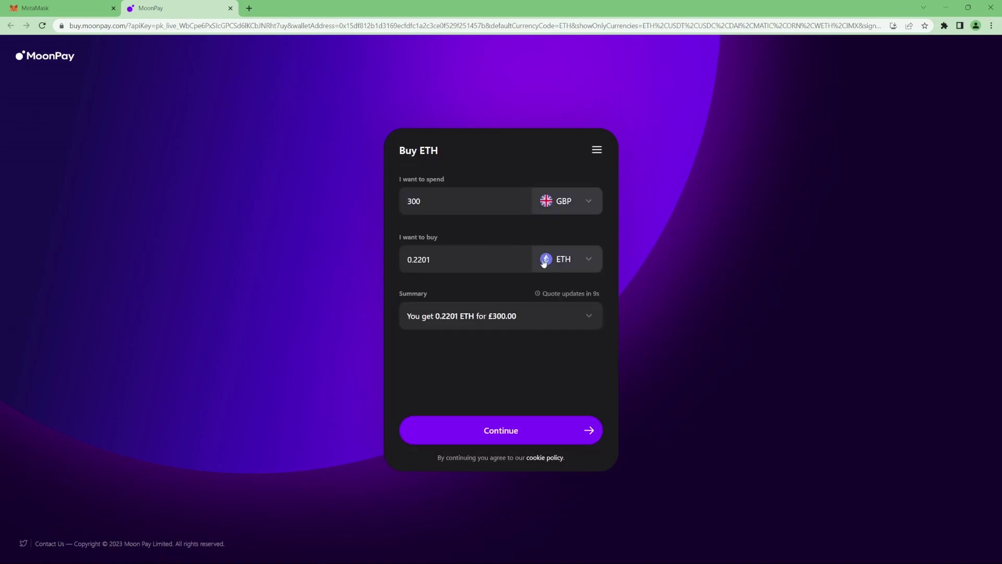
double_click(418, 259)
click(451, 257)
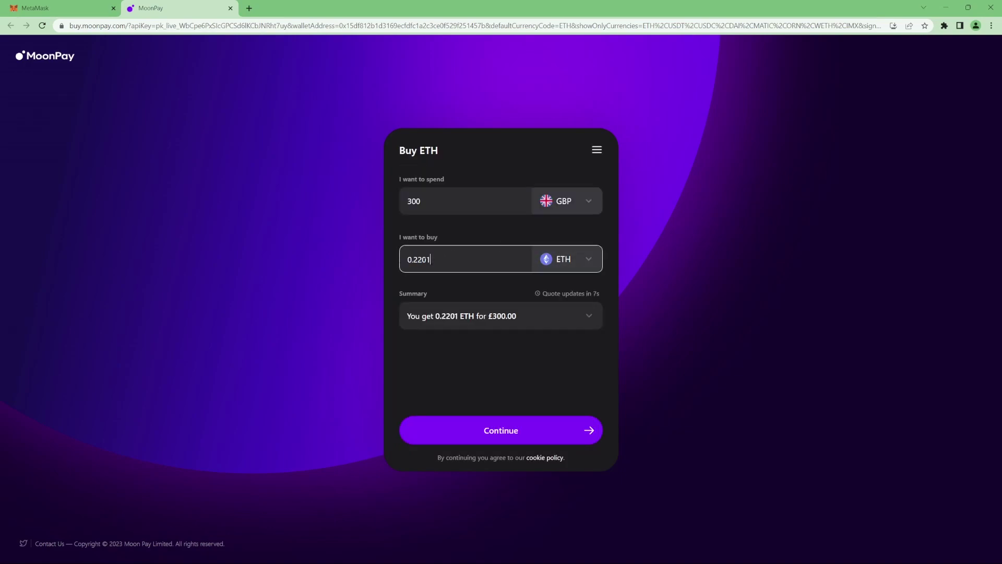
double_click(431, 259)
double_click(452, 202)
click(452, 202)
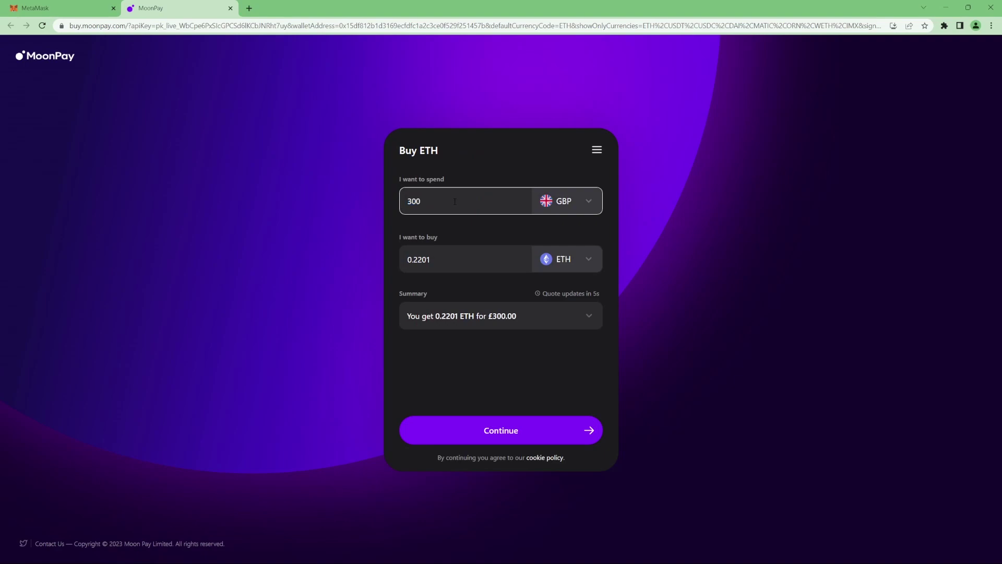
key(BackSpace)
key(BackSpace)
key(BackSpace)
text(50)
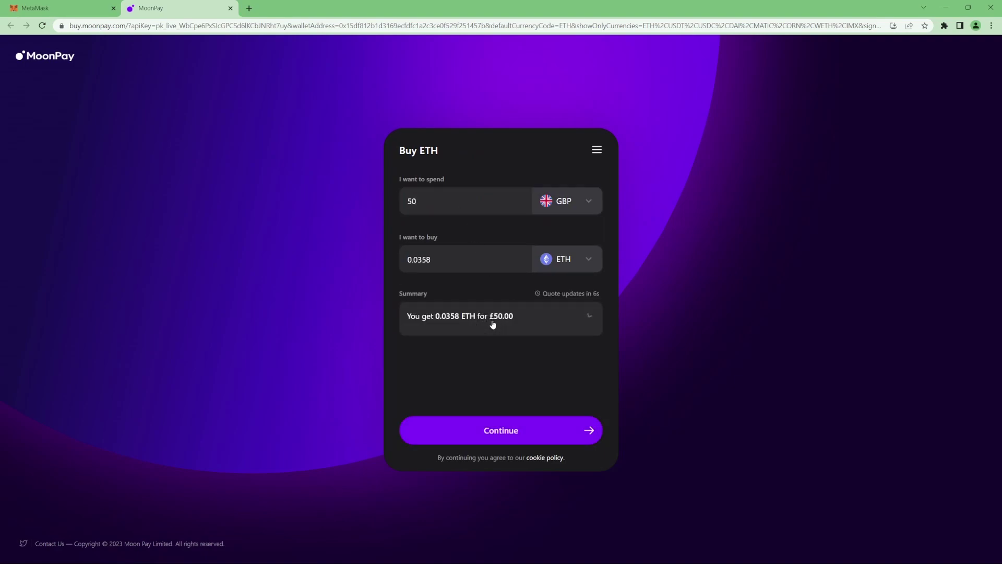
Step: Check out the £50 quote with an e-mail and bank card, leaving card details empty
click(490, 322)
double_click(570, 372)
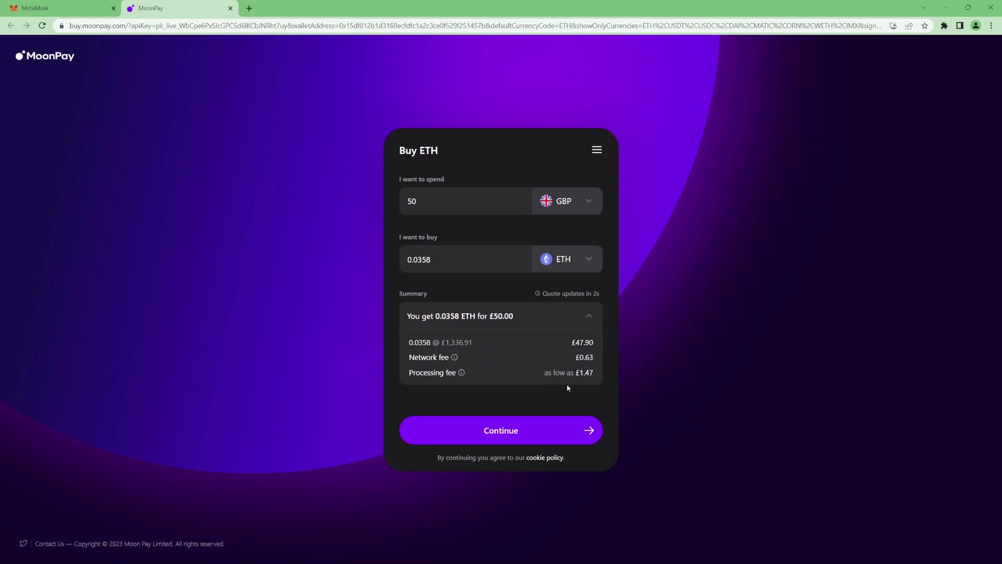
click(505, 431)
click(503, 294)
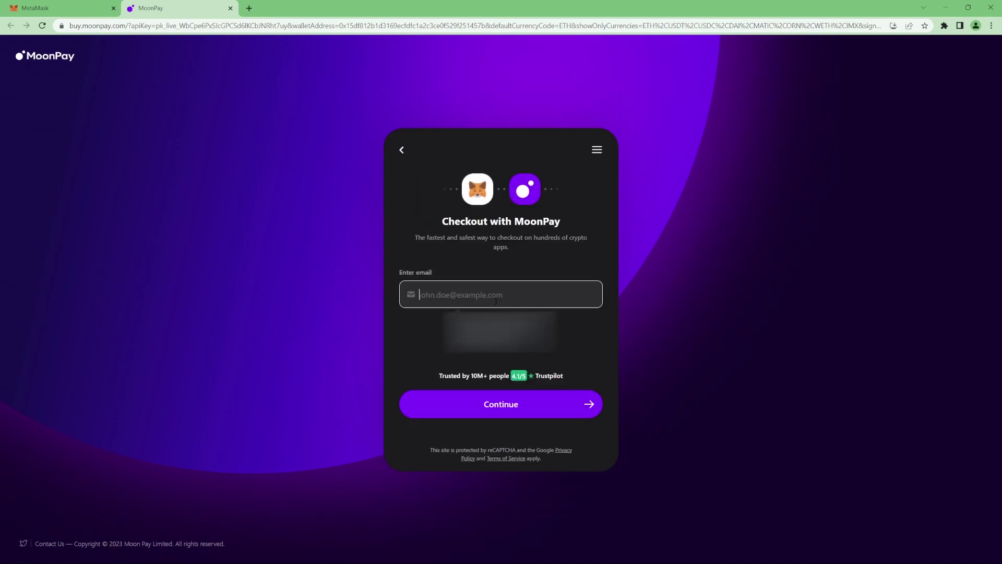
click(500, 323)
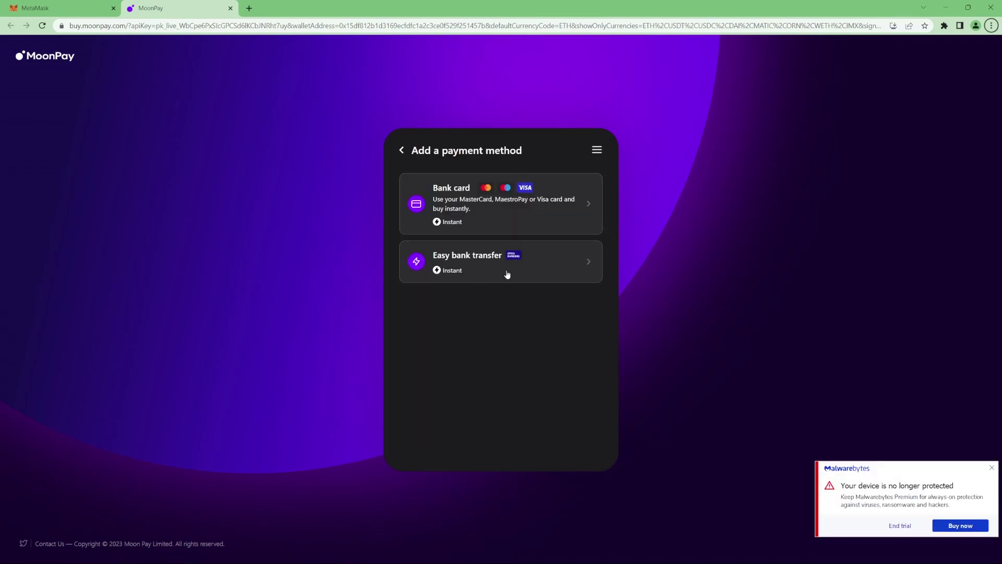
click(498, 209)
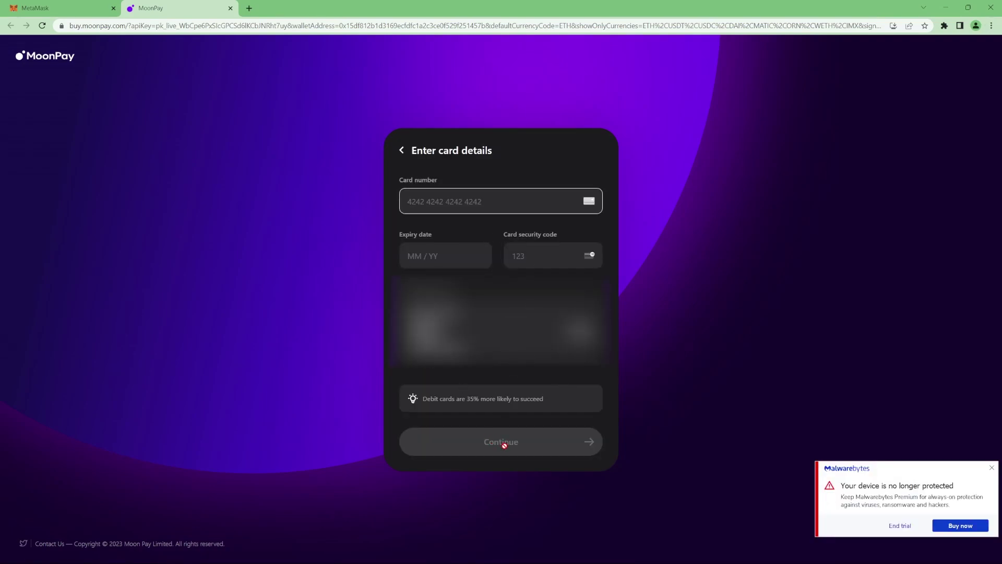
click(364, 376)
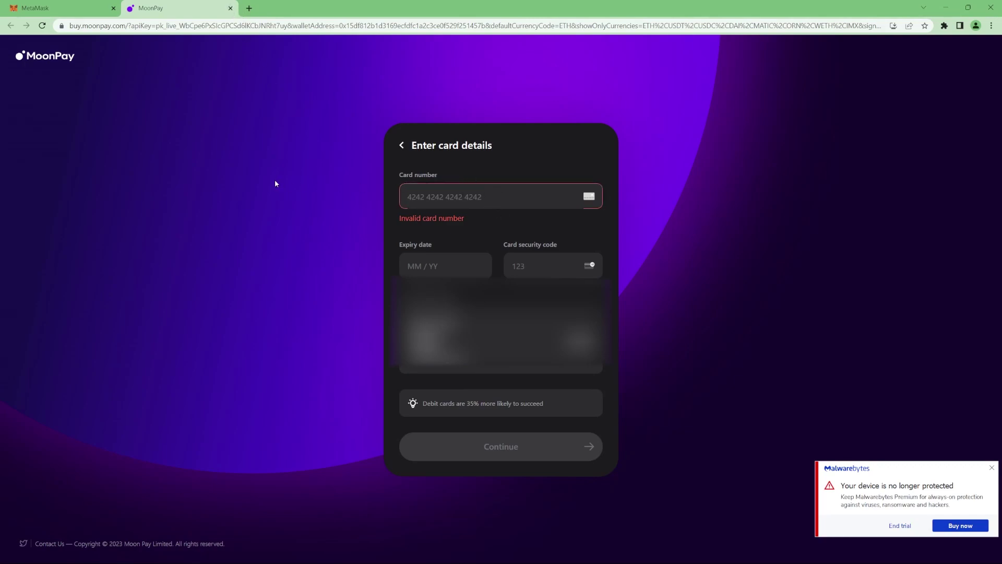
Step: Close the MoonPay tab and the Deposit ETH dialog, then copy the Account 1 address
click(230, 7)
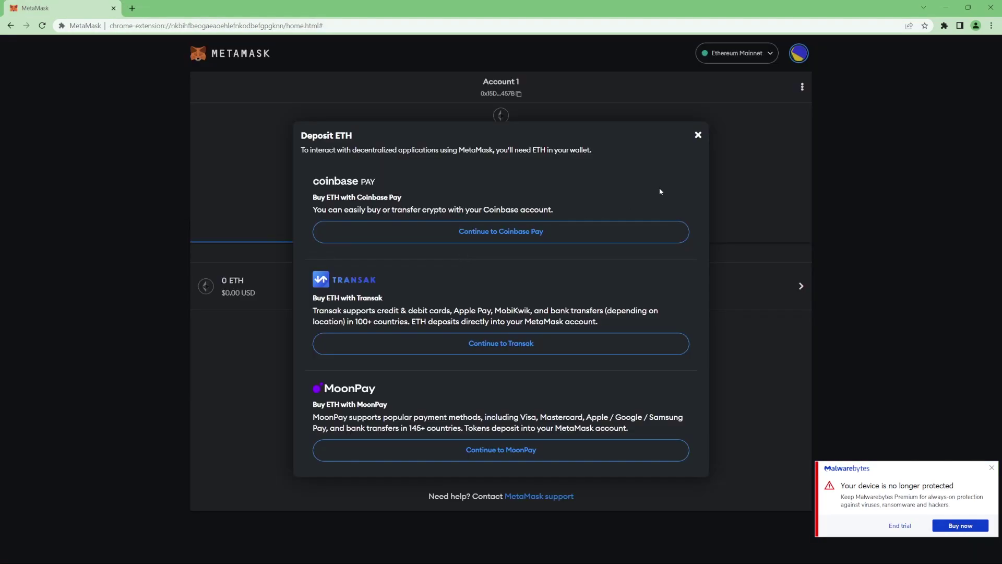
click(699, 136)
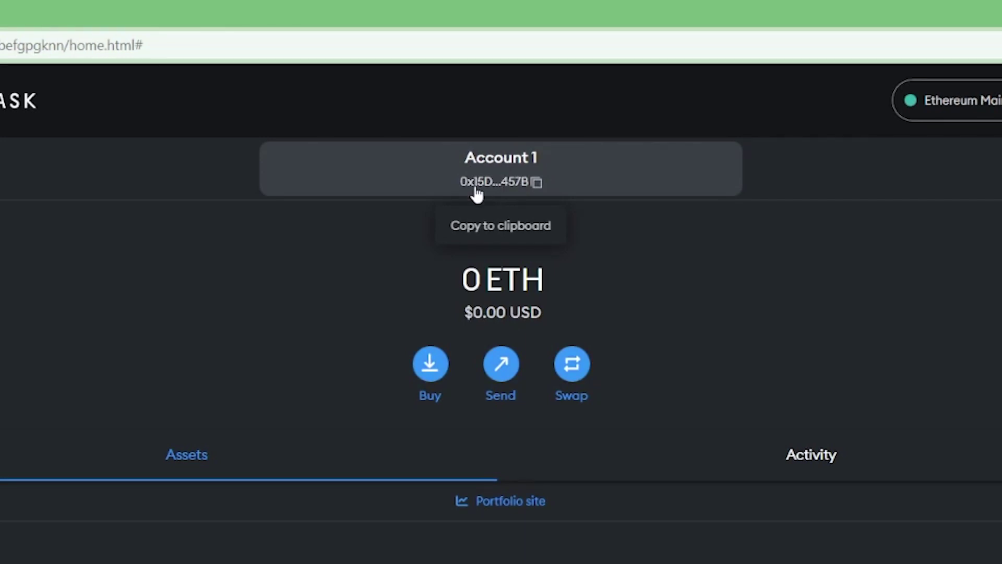
click(502, 182)
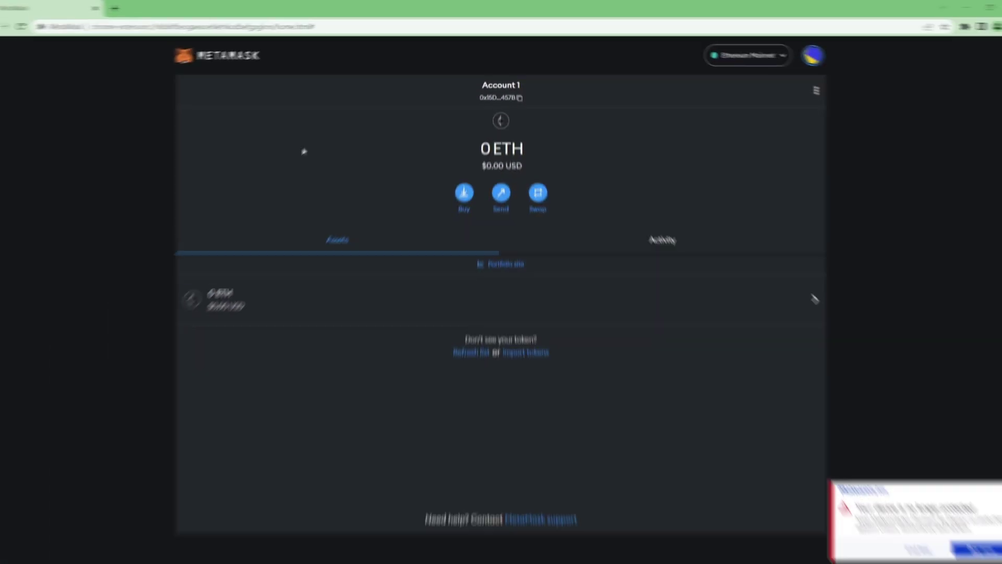
Step: Paste the copied address in a new tab, close it, and confirm the 0.2 ETH balance
key(ctrl+t)
text(0x15DF812B1D3169eCFdFc1A2c3Ce0F529F251457B)
key(ctrl+w)
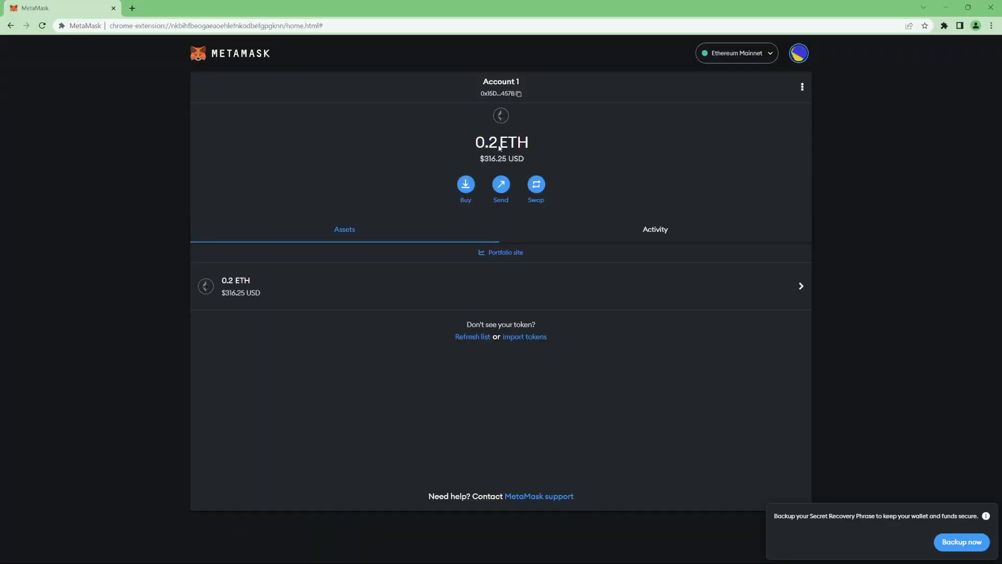
drag(480, 158, 491, 158)
click(531, 165)
Step: Search for uniswap and launch the Uniswap app's swap page
key(ctrl+Tab)
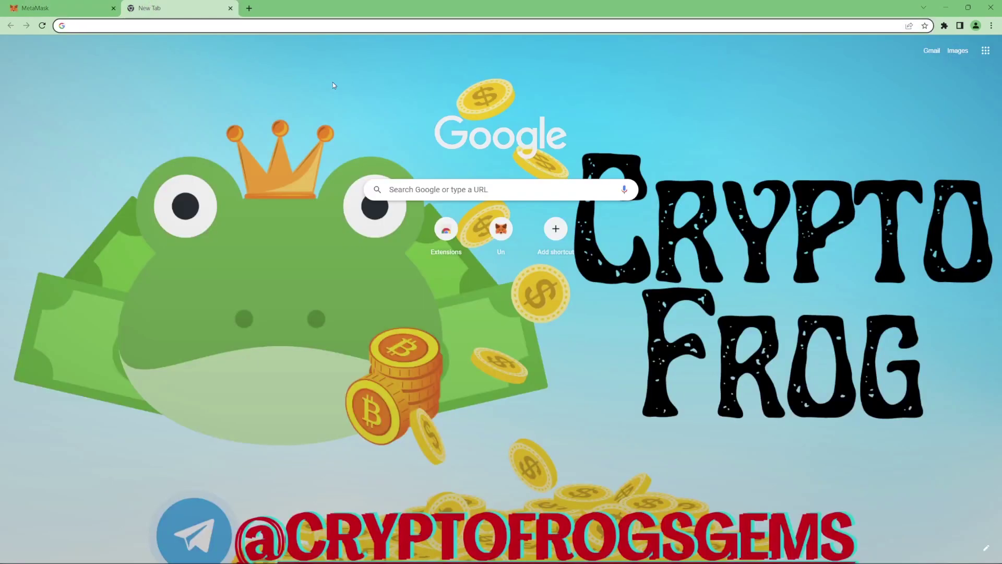
text(uniswap)
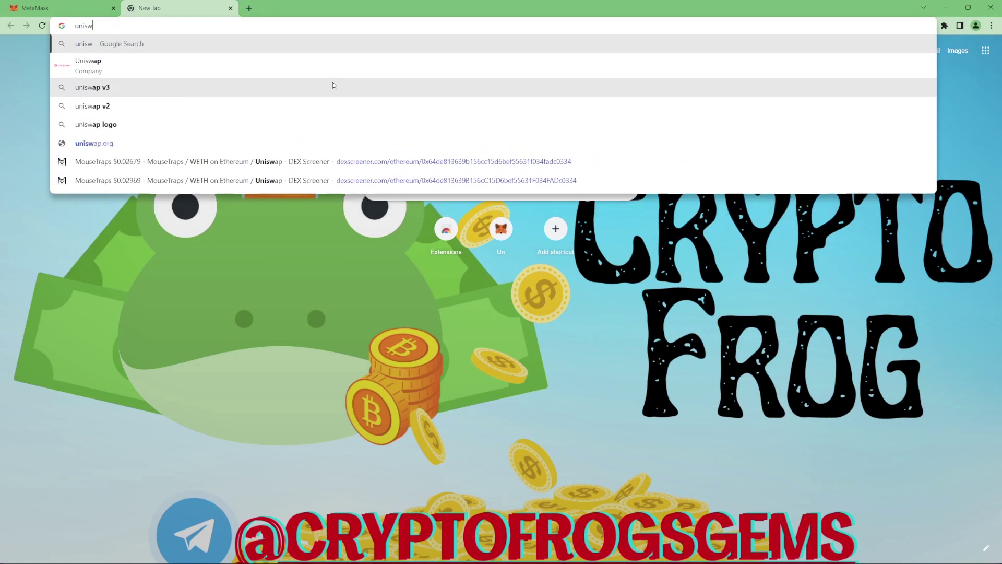
key(Return)
click(162, 178)
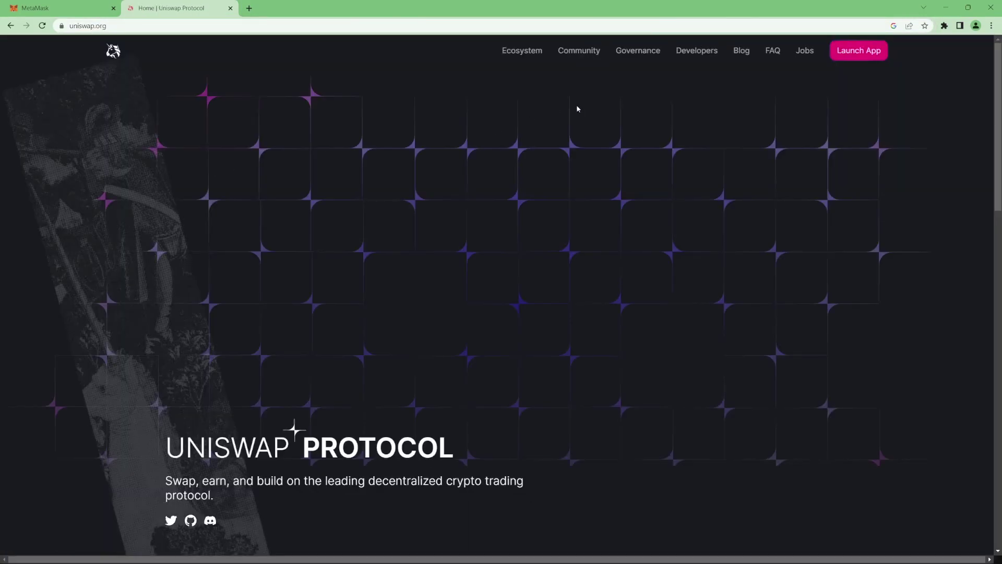
click(858, 51)
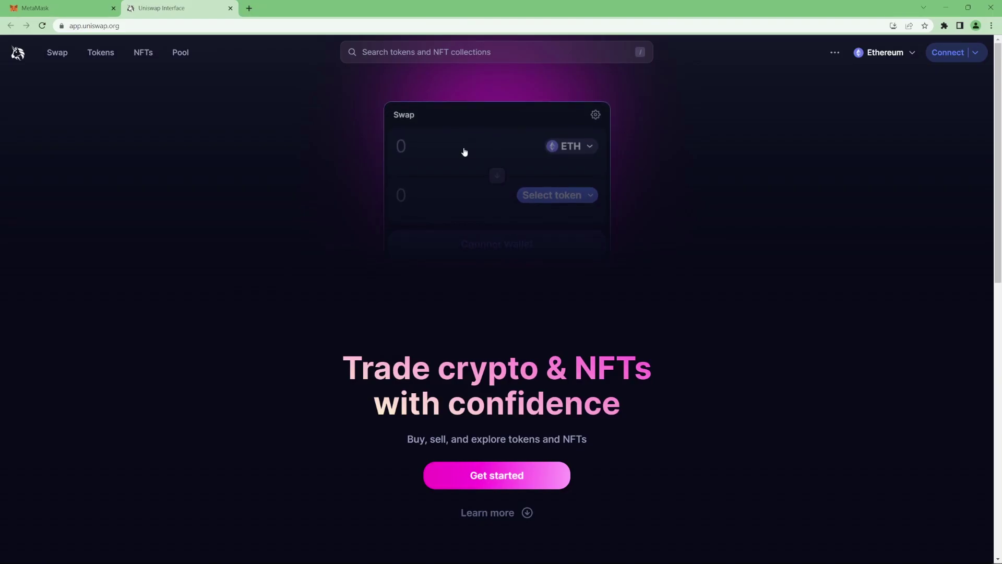
click(496, 477)
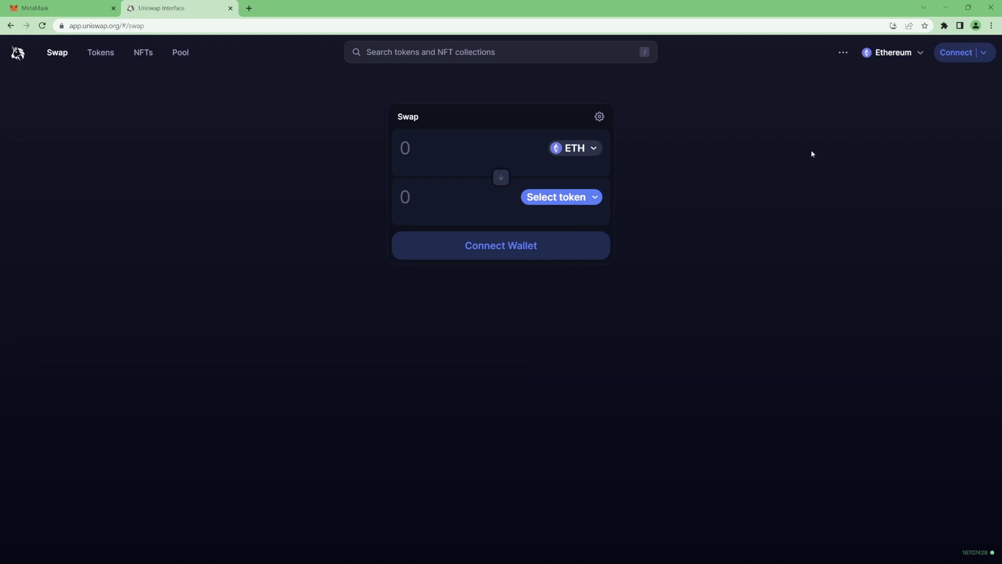
Step: Connect the MetaMask wallet to Uniswap and approve it in the MetaMask popup
click(955, 57)
click(492, 250)
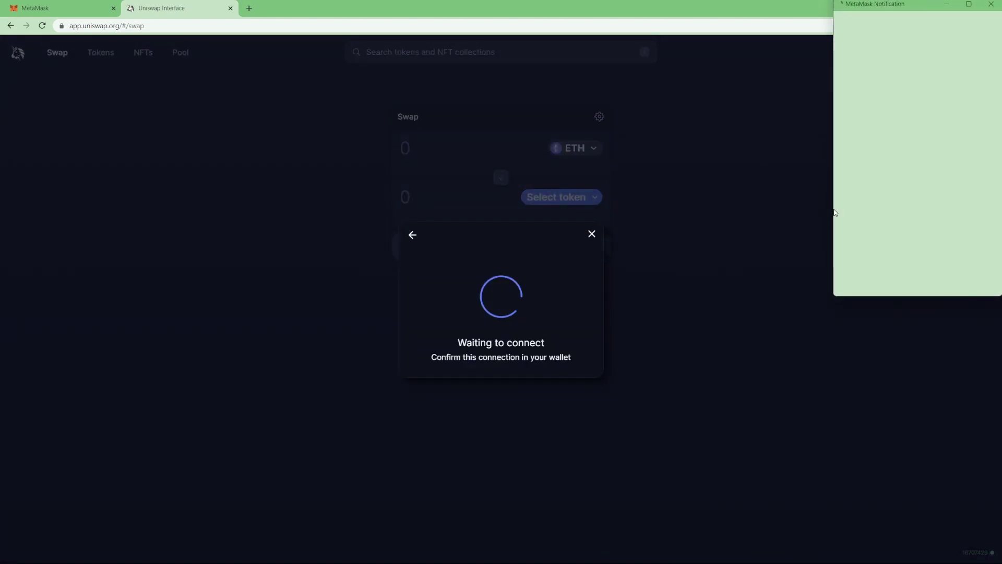
click(963, 277)
click(964, 277)
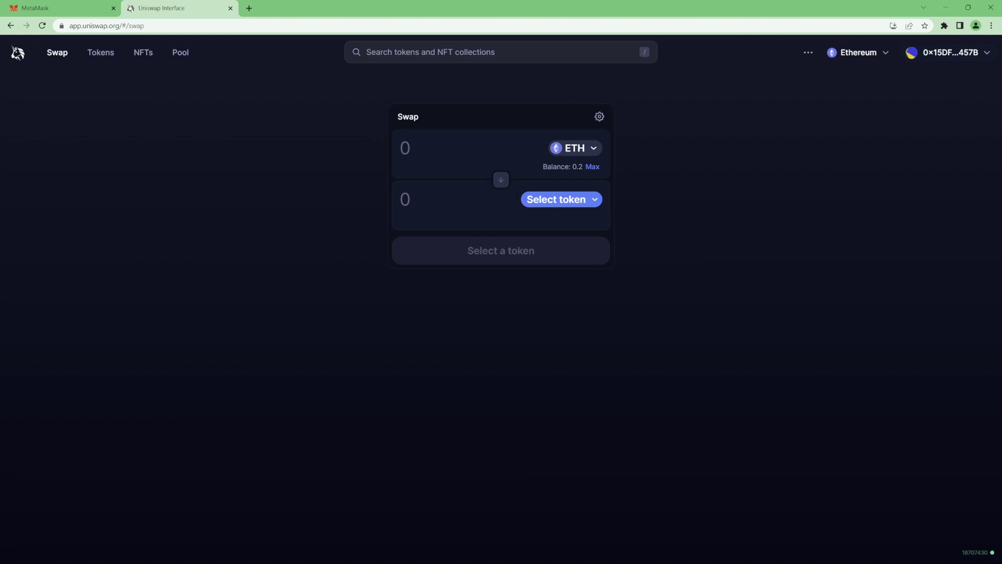
Step: Open the output token list in the swap panel and scroll through it
click(556, 202)
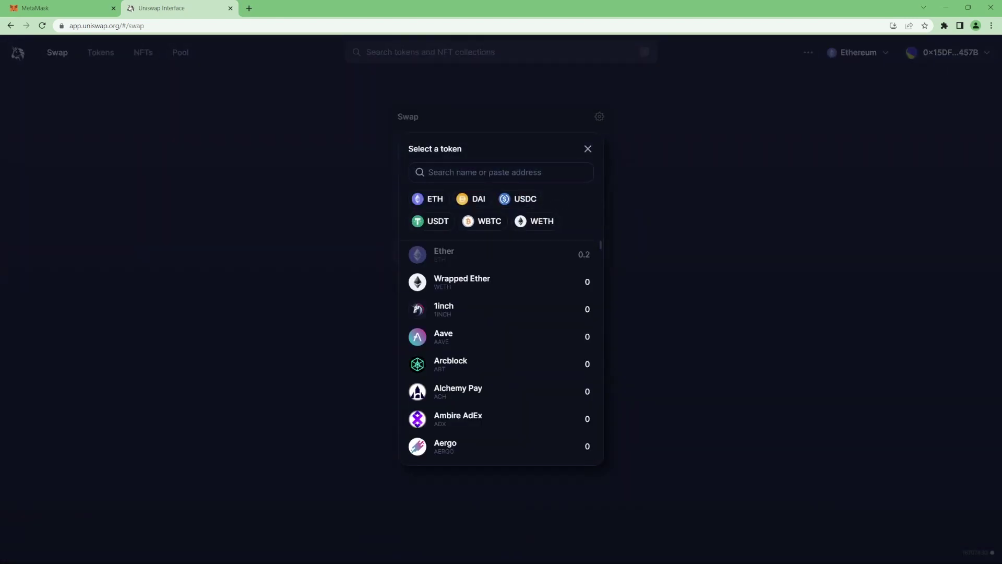
scroll(497, 292, down, 10)
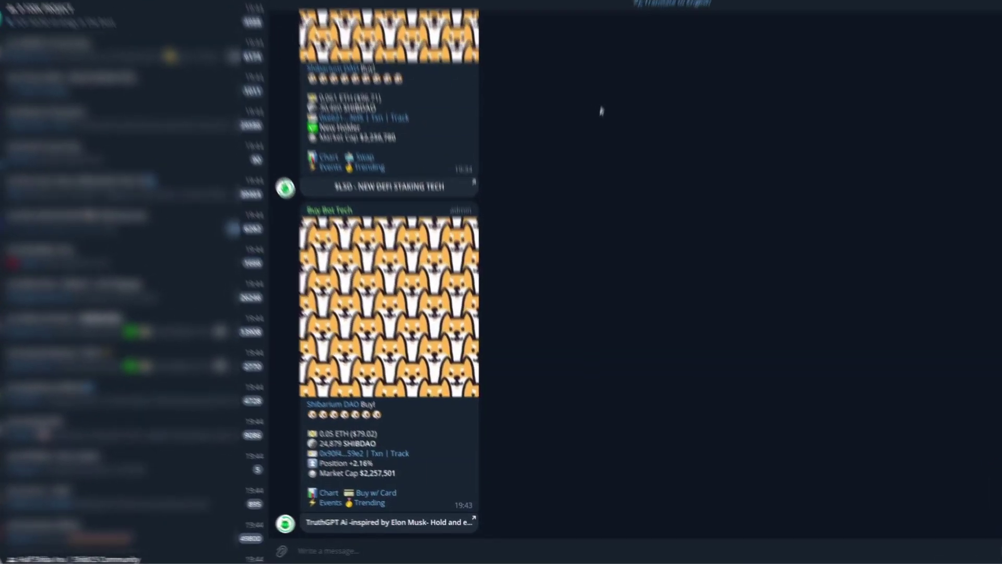
Step: Send /ca in the ShibariumDAO chat and copy the SHIBDAO contract address from the bot's reply
text(/)
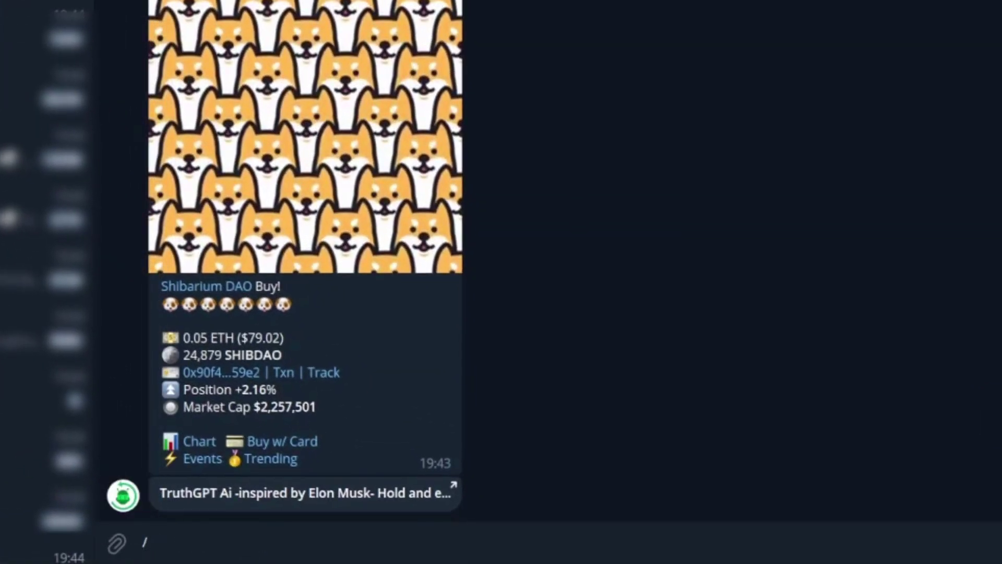
text(ca)
key(Return)
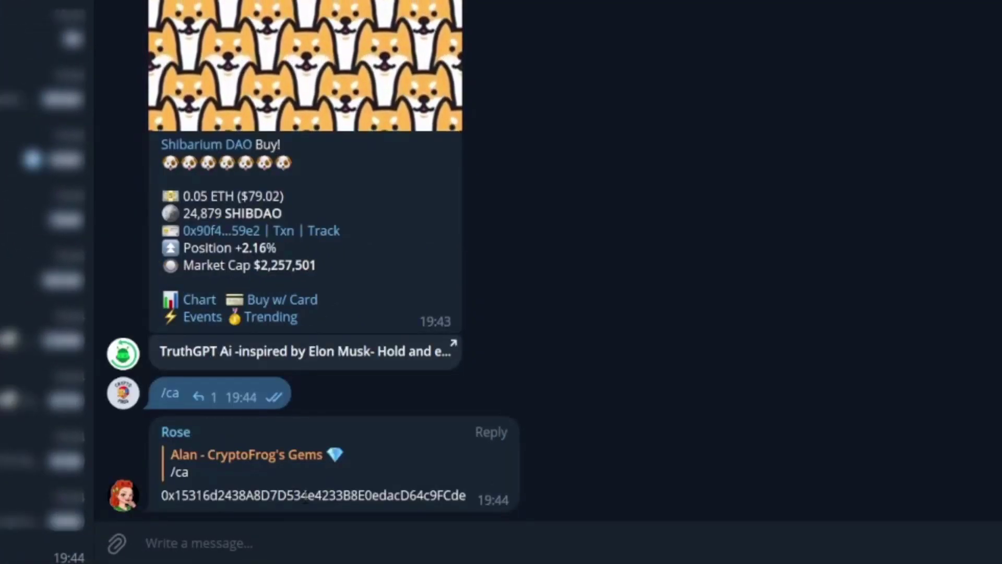
double_click(305, 495)
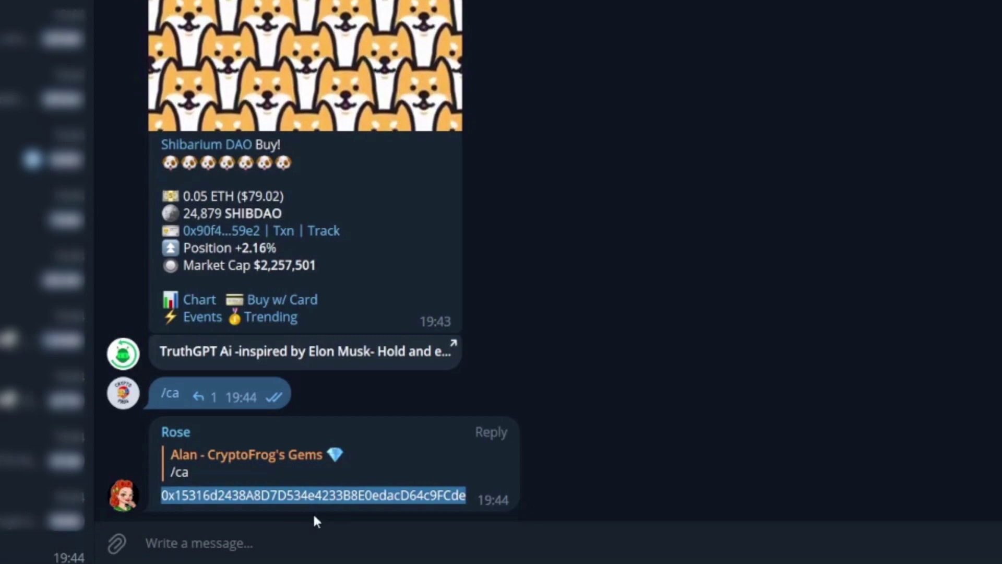
right_click(309, 290)
click(418, 324)
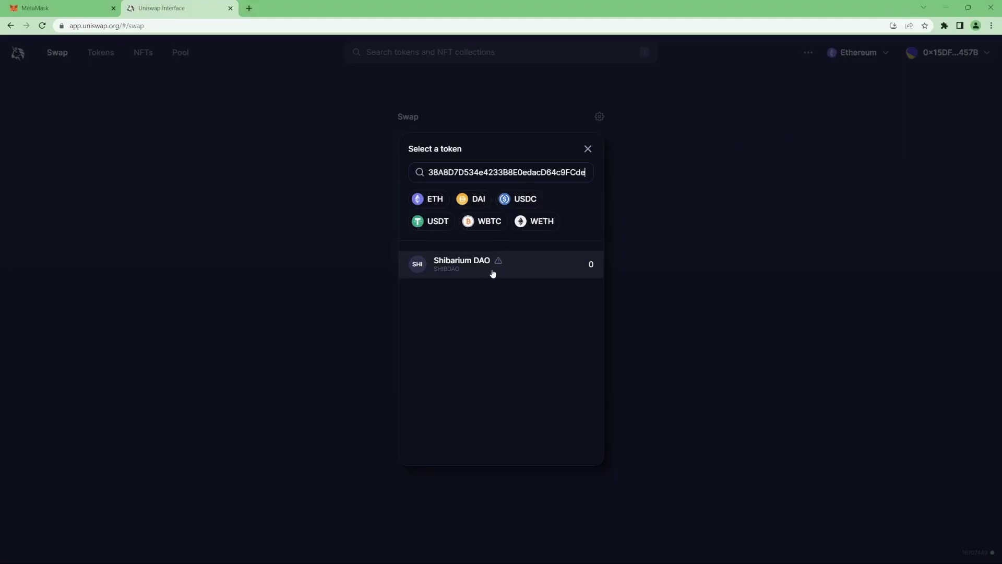
Step: Pick Shibarium DAO (SHIBDAO) as the output token, accept the warning, and enter 0.1 ETH
click(493, 274)
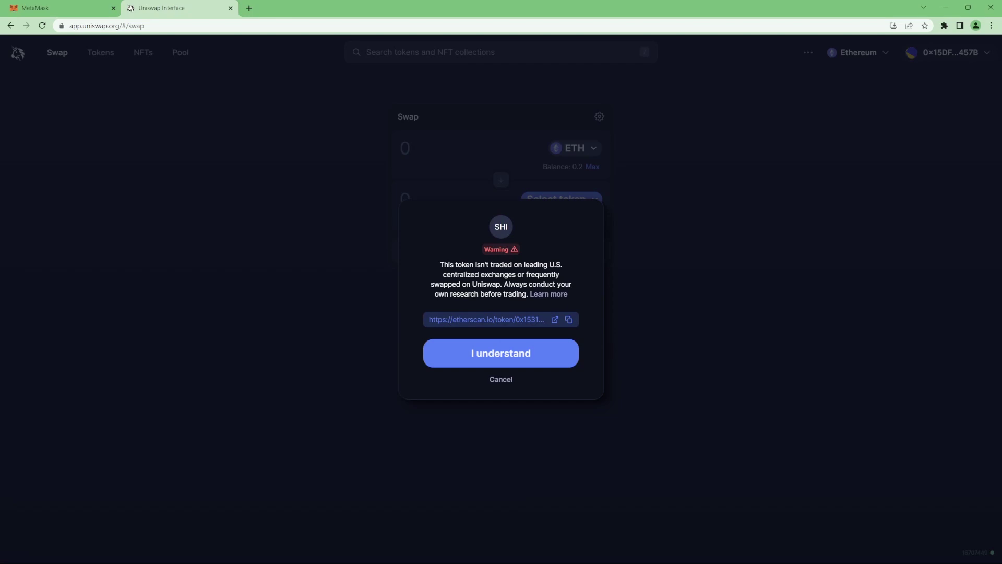
click(459, 360)
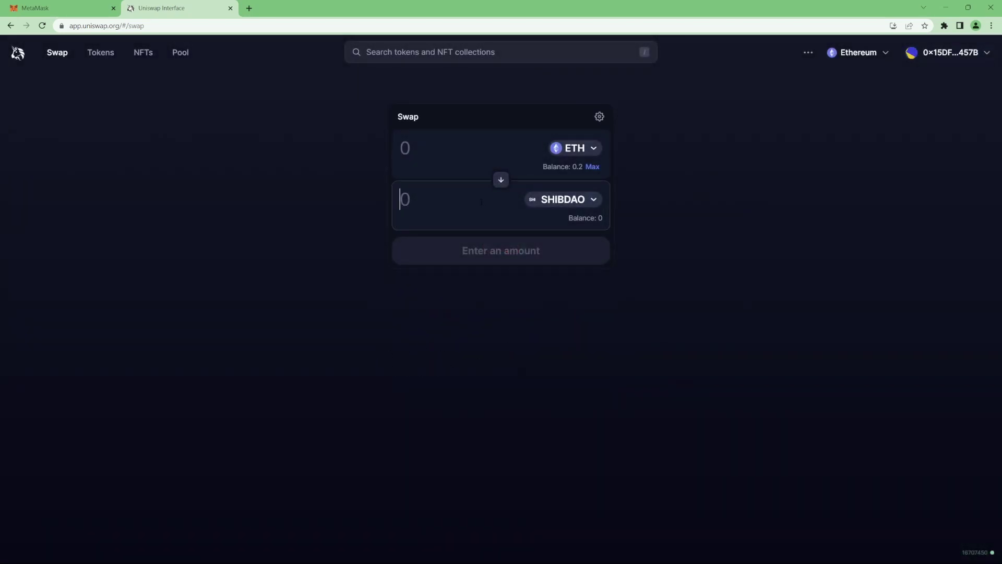
click(454, 149)
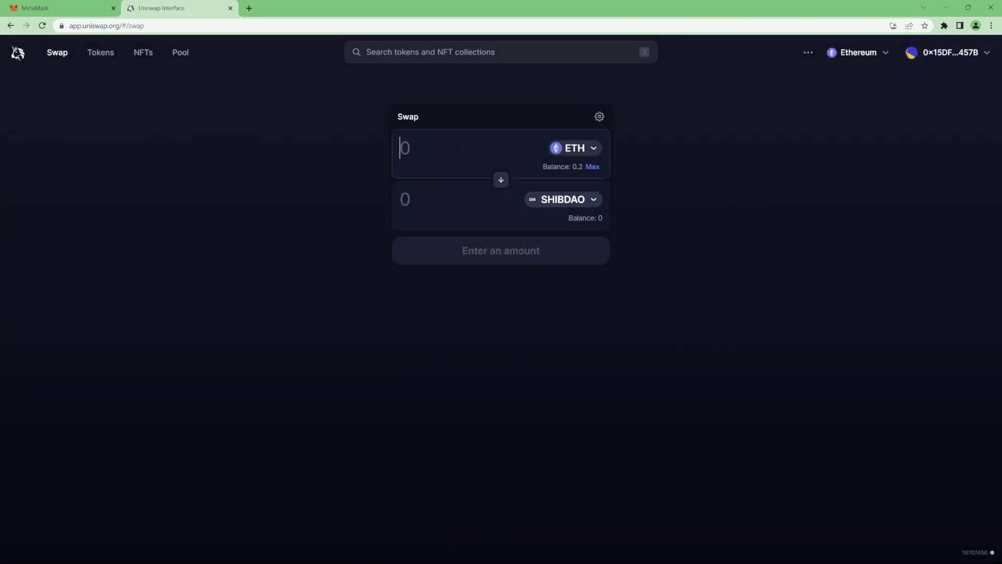
text(0.1)
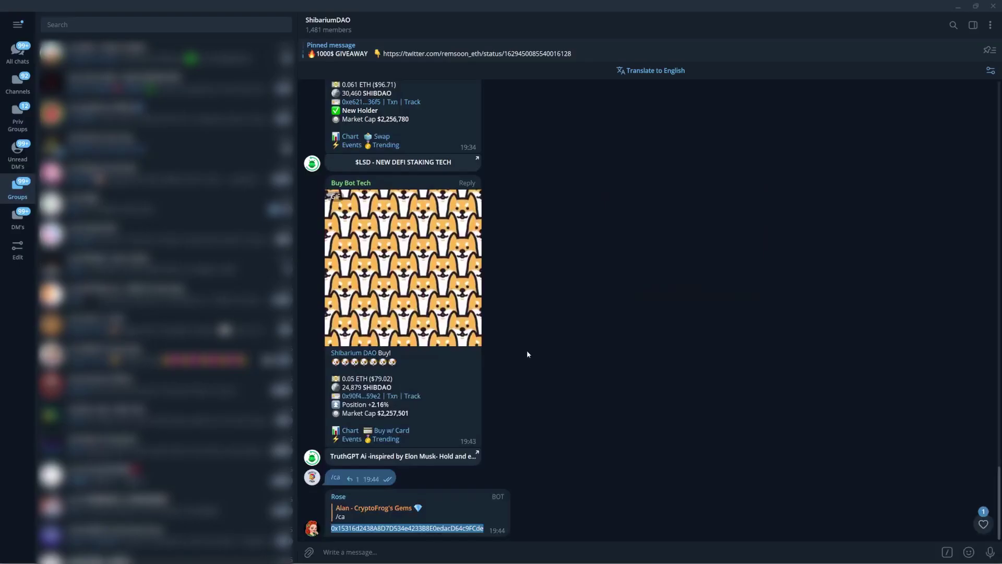
Step: Send /tax in the ShibariumDAO Telegram group so the bot reports SHIBDAO's tax
click(497, 554)
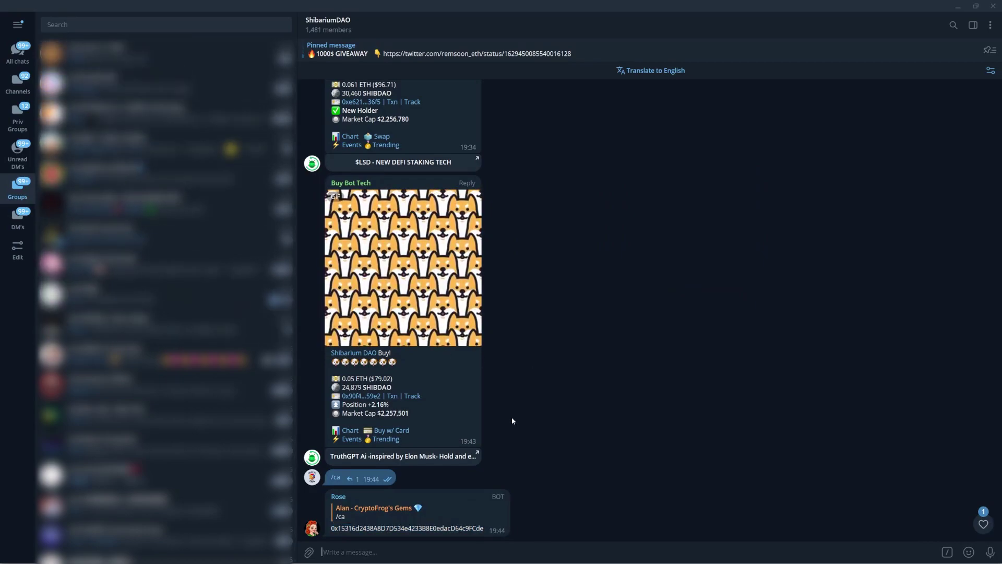
text(/)
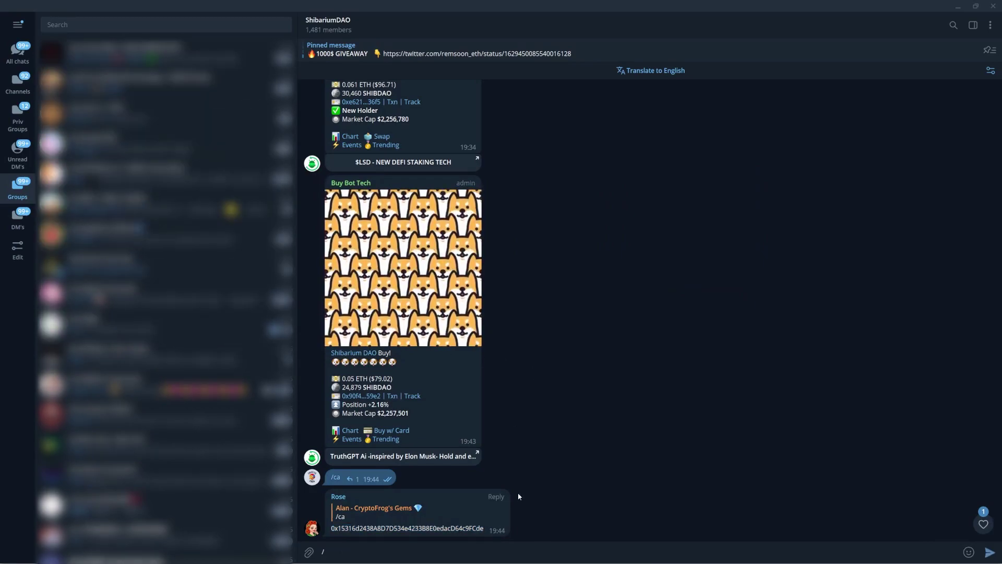
text(tax)
key(Return)
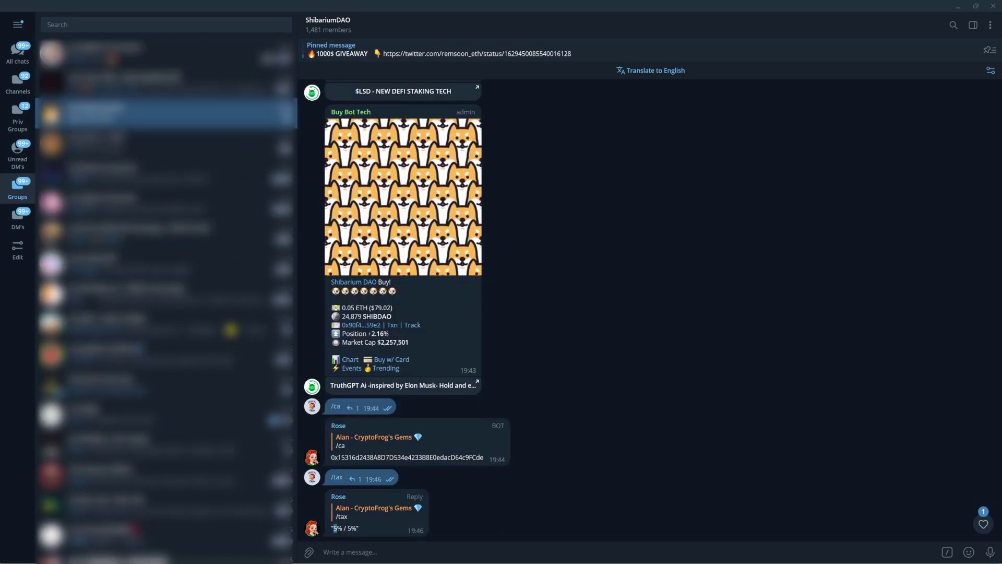
Step: Set Uniswap's custom slippage tolerance to 10
key(alt+Tab)
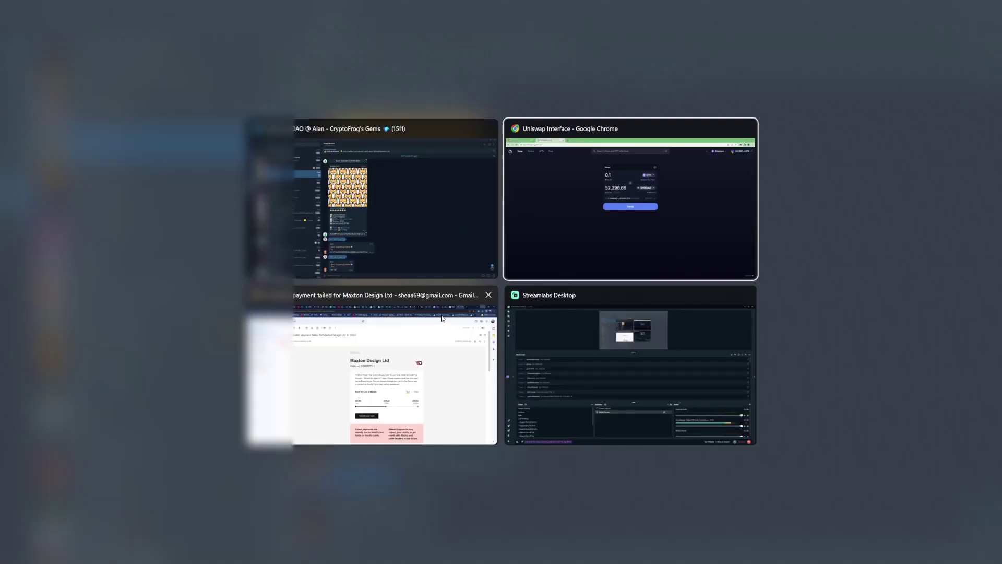
click(598, 117)
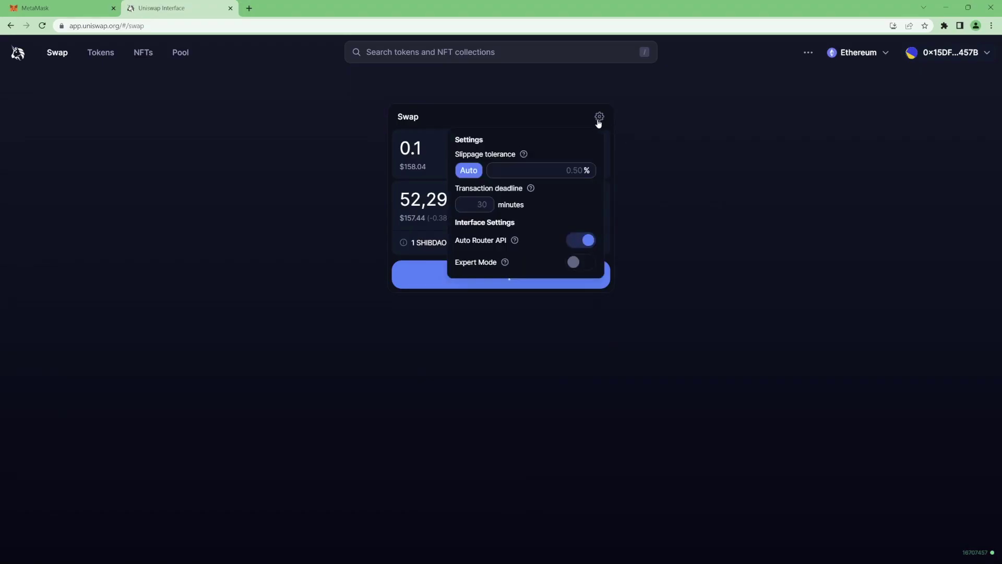
click(585, 170)
text(10)
click(700, 161)
Step: Swap 0.1 ETH for SHIBDAO, approving in MetaMask, for a 49,680 SHIBDAO balance
click(499, 280)
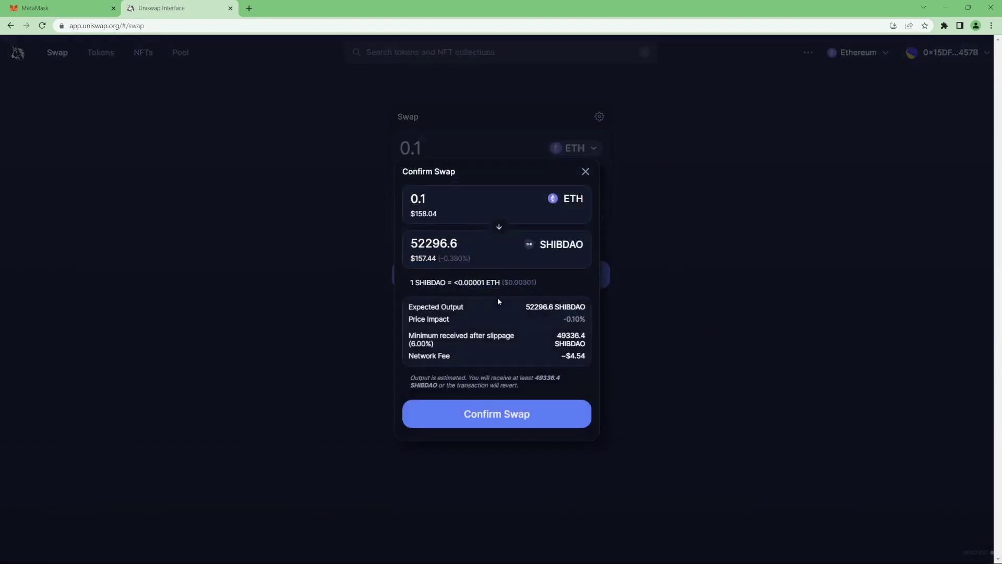
click(496, 413)
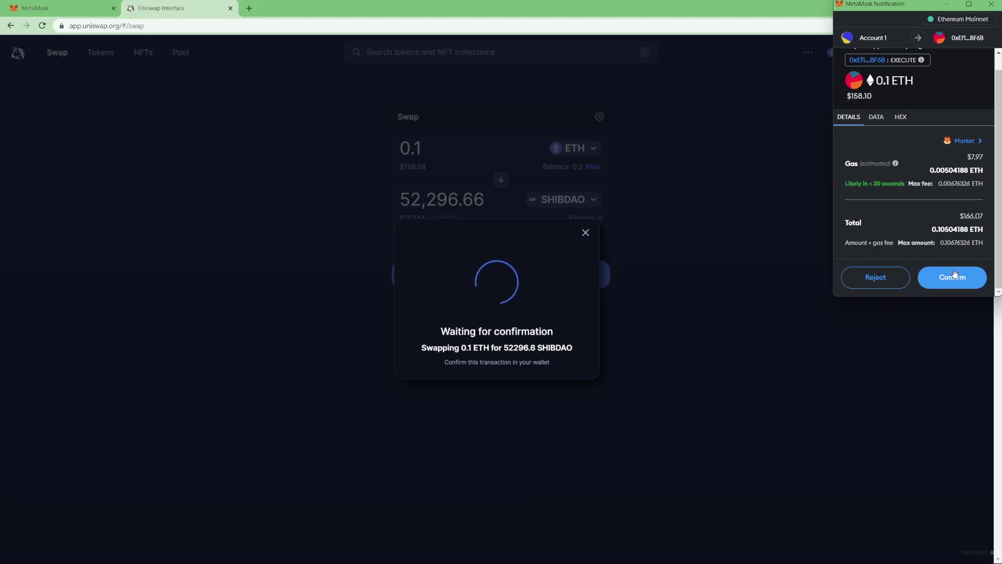
click(952, 277)
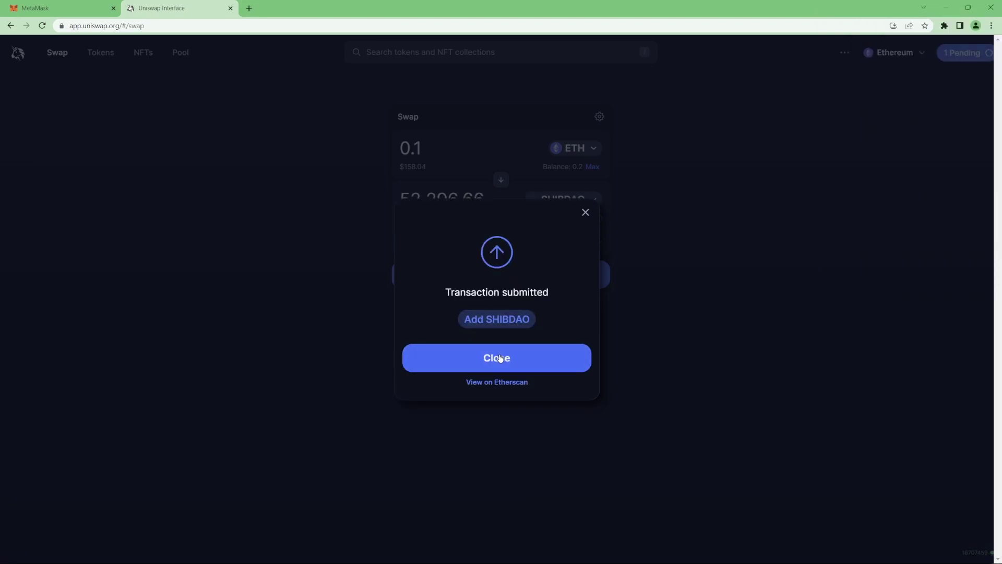
click(497, 358)
drag(579, 218, 598, 218)
click(584, 219)
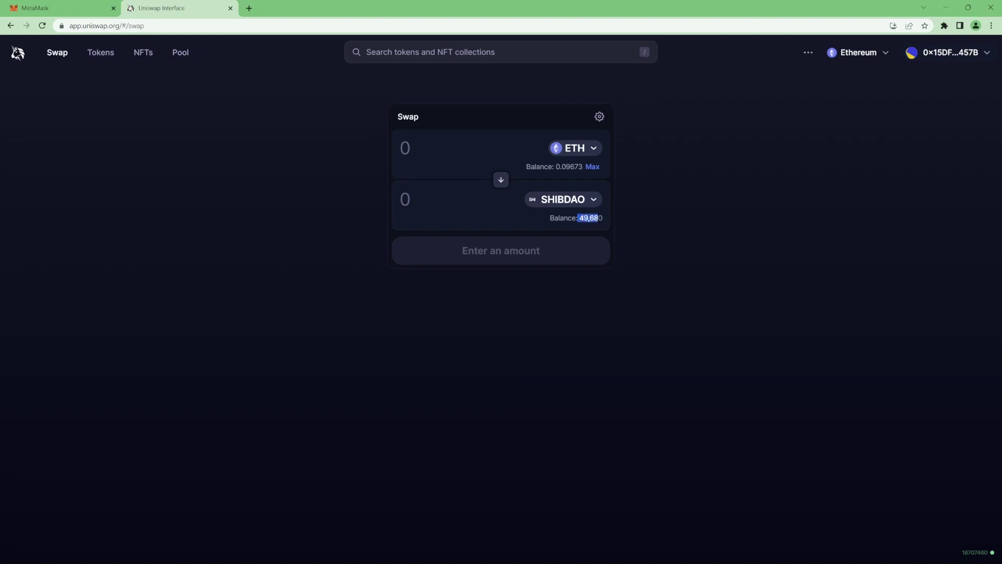
click(177, 193)
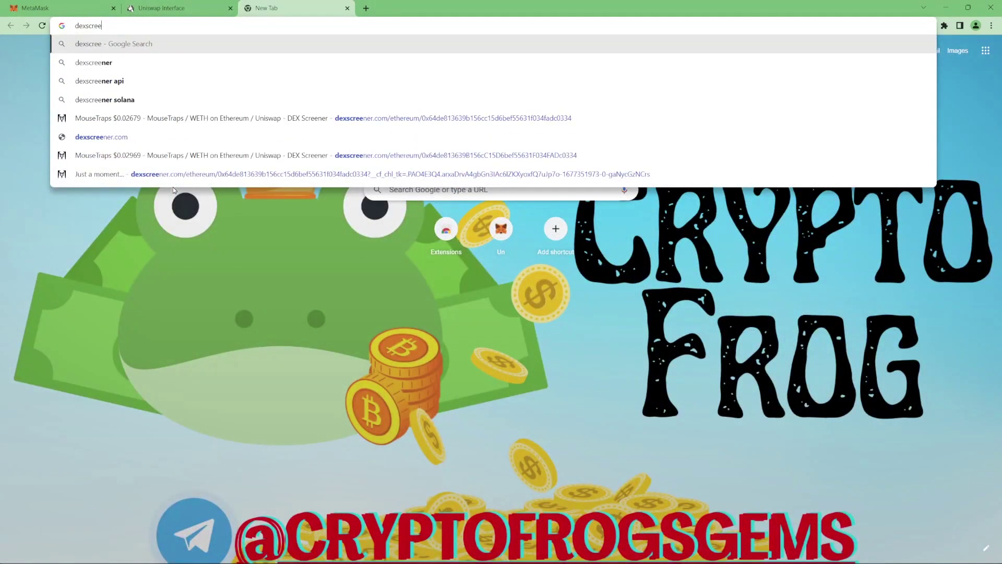
Step: Search the web for dexscreener, open DEX Screener and filter to Ethereum tokens
key(Return)
click(142, 146)
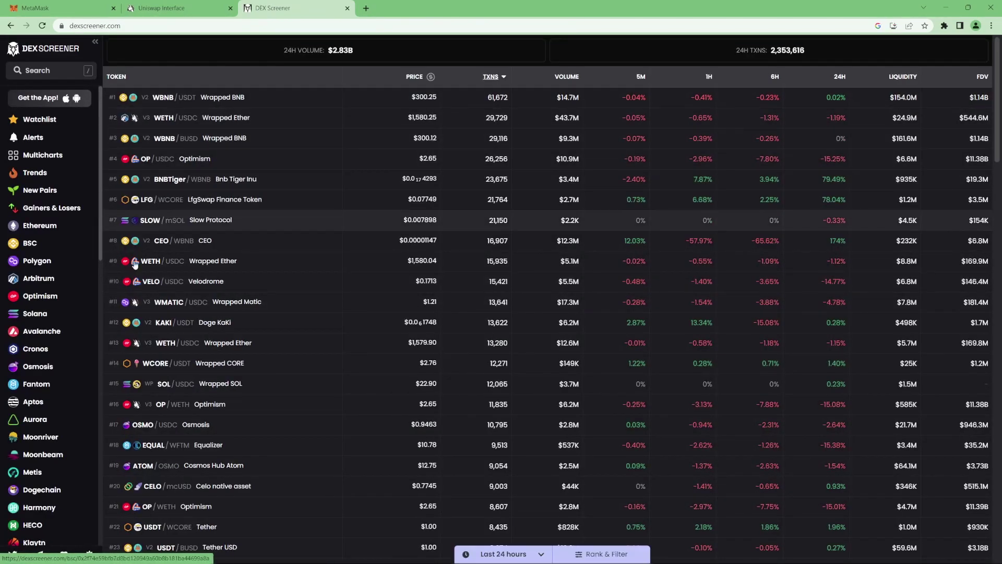
click(42, 228)
scroll(510, 282, down, 3)
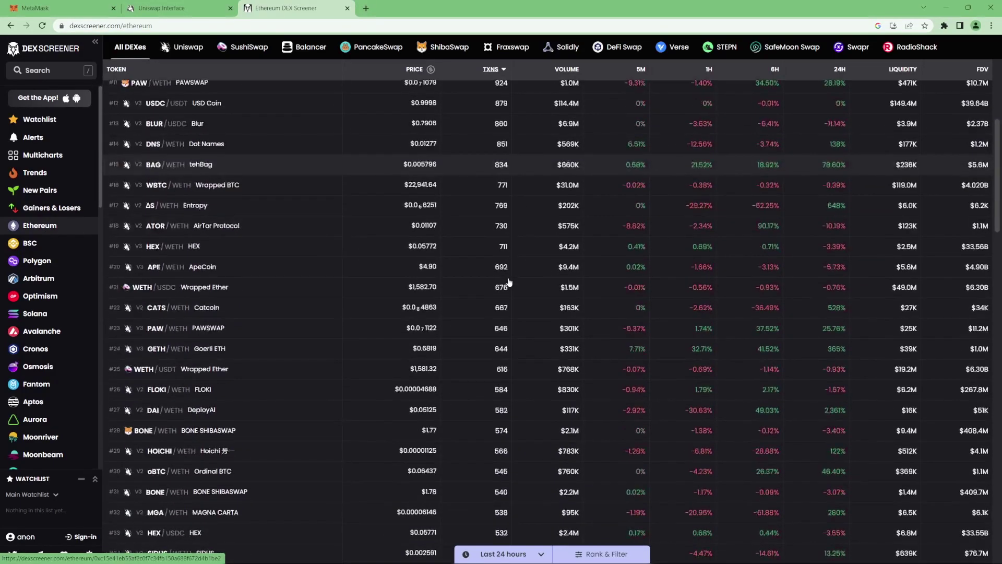
scroll(509, 282, down, 5)
scroll(509, 283, down, 5)
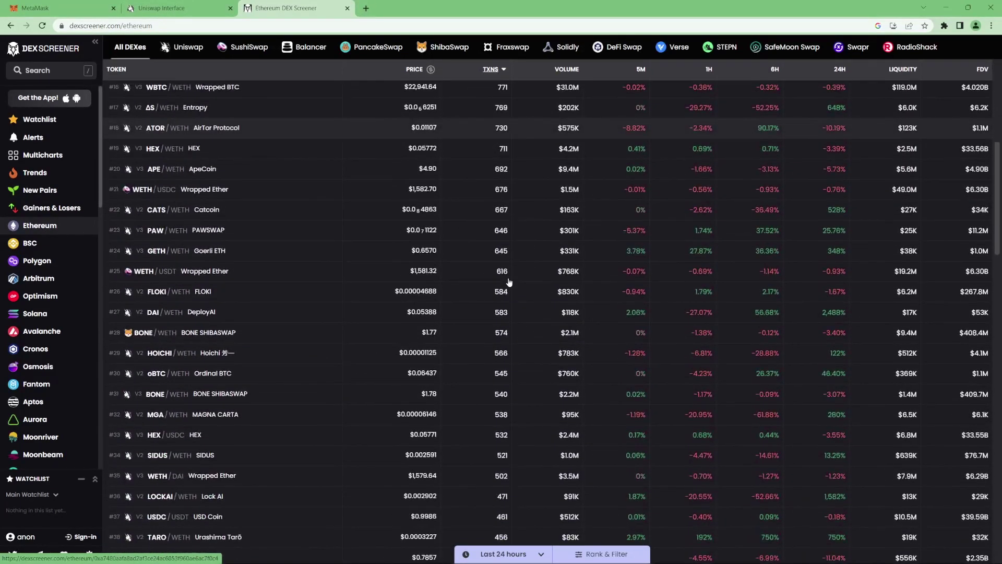
scroll(509, 282, up, 10)
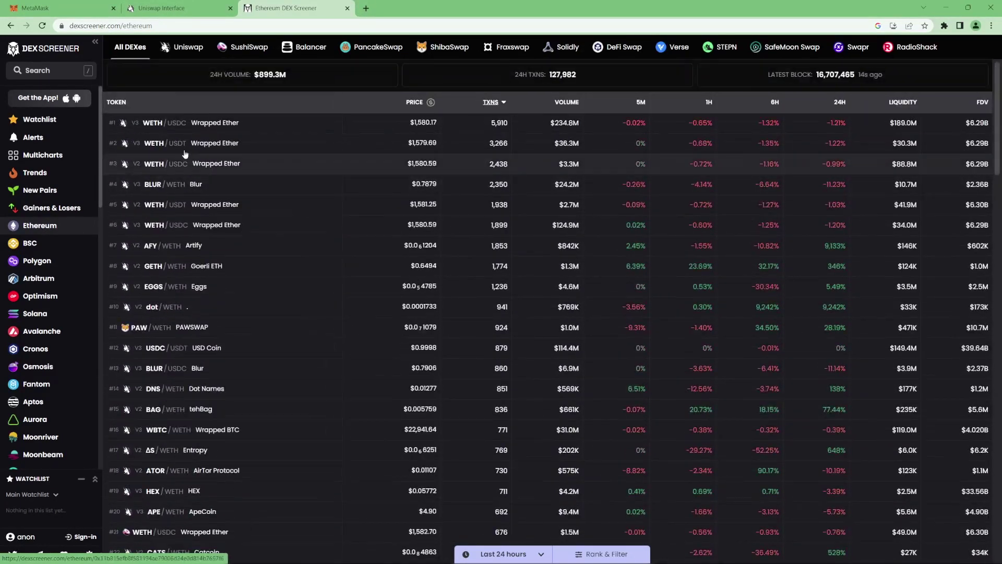
Step: Paste the SHIBDAO contract address into DEX Screener's token search
click(46, 76)
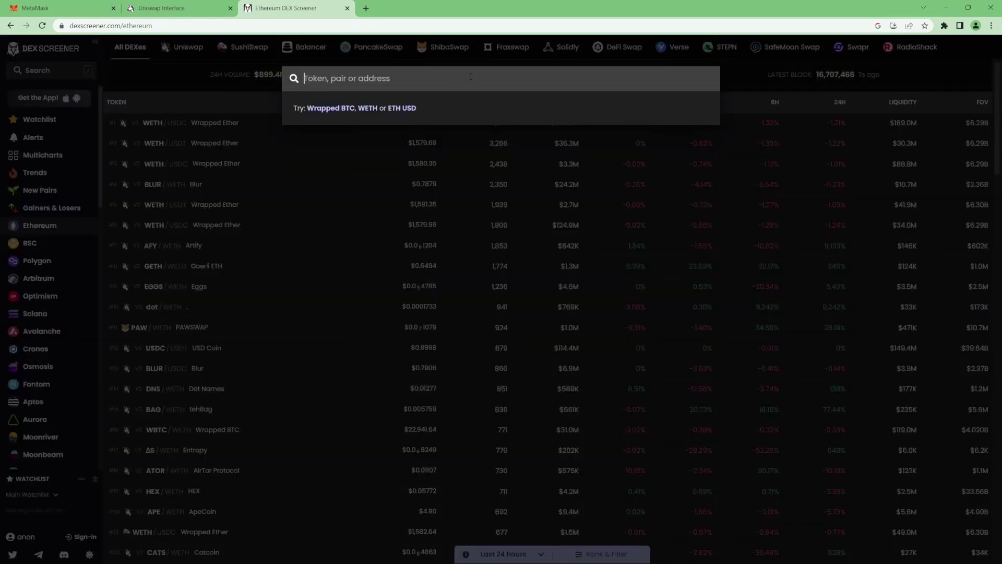
text(0x15316d2438A8D7D534e4233B8E0edacD64c9FCde)
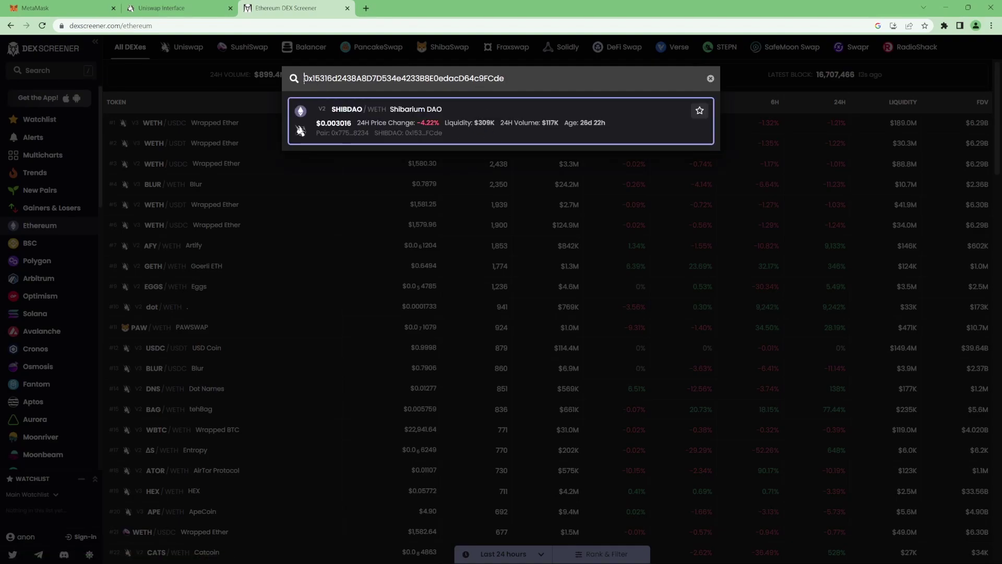
drag(303, 78, 526, 79)
click(527, 79)
Step: Open the SHIBDAO/WETH pair page and show its chart as 15-minute candlesticks
click(475, 135)
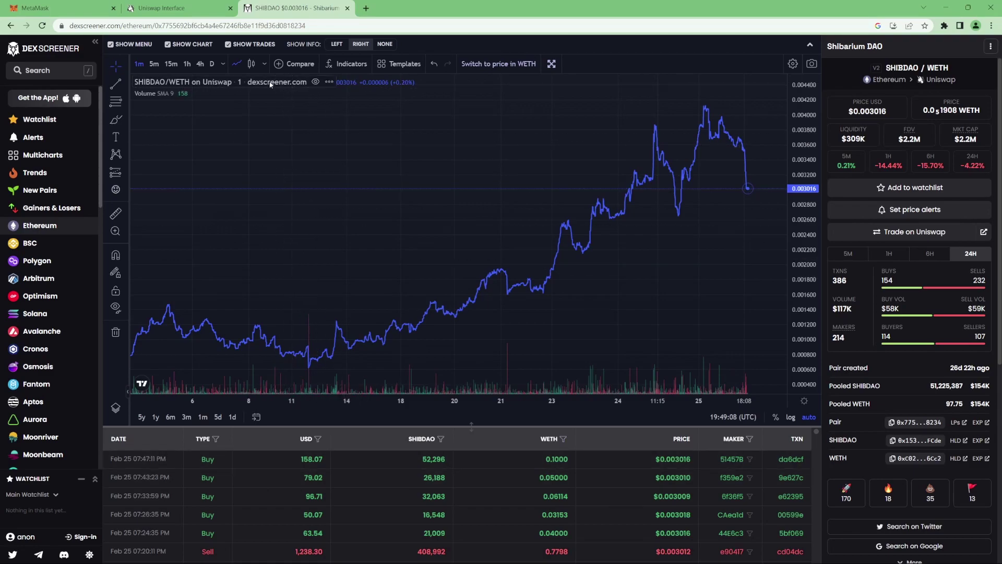
click(251, 64)
click(170, 64)
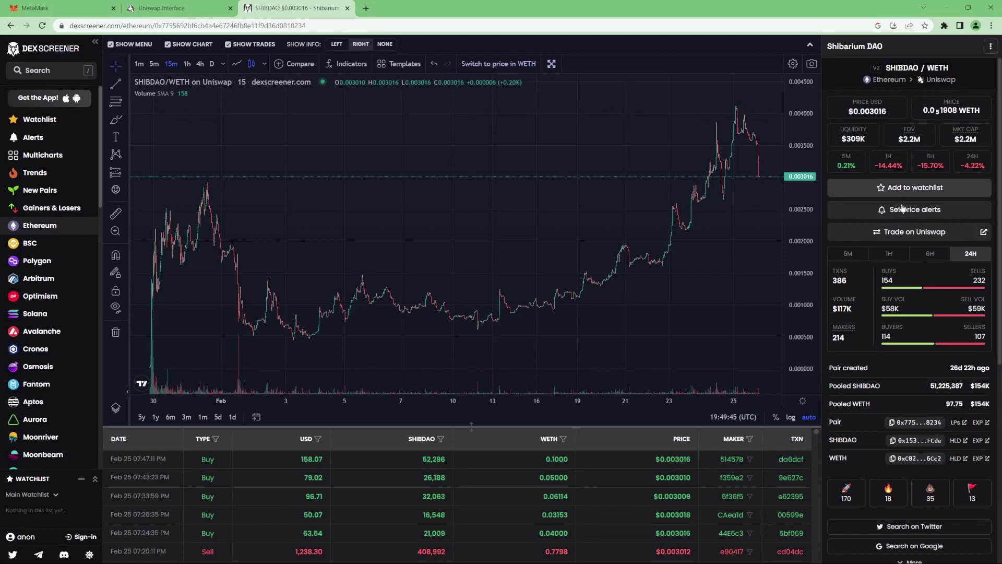
scroll(907, 272, down, 2)
scroll(907, 272, up, 2)
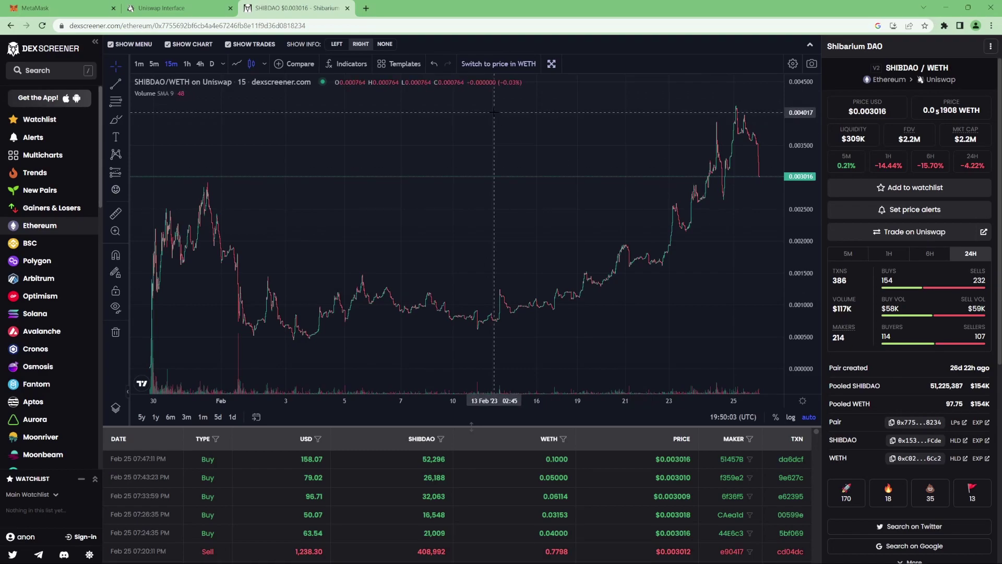
Step: Reverse the Uniswap swap to sell the entire 49,681.8 SHIBDAO balance for ETH
click(175, 9)
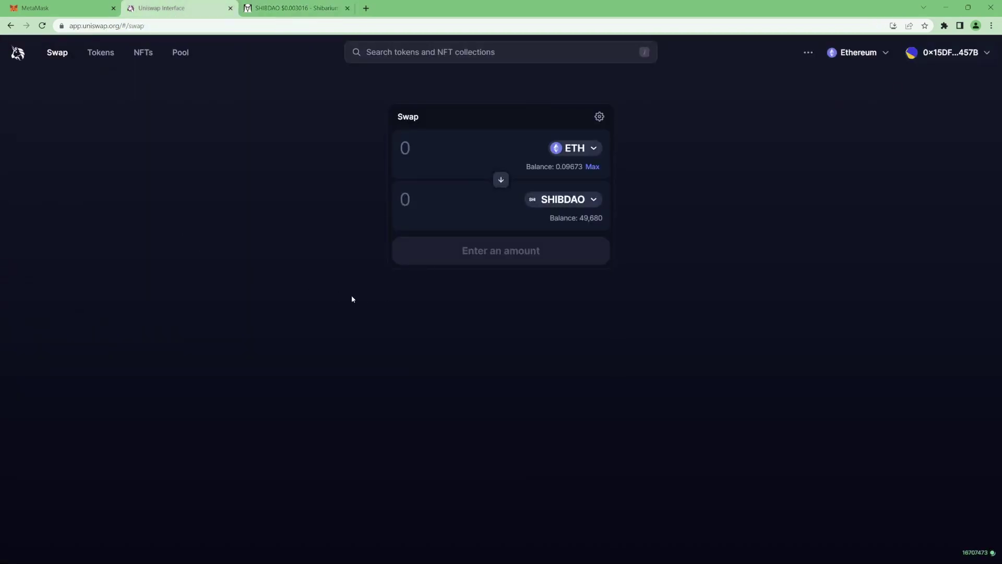
click(530, 143)
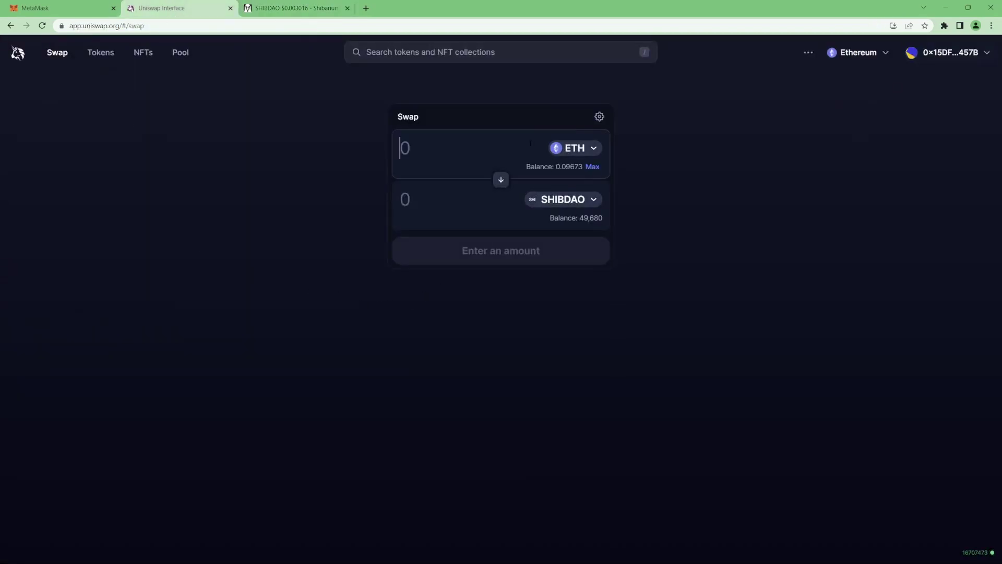
click(555, 209)
click(501, 179)
click(587, 166)
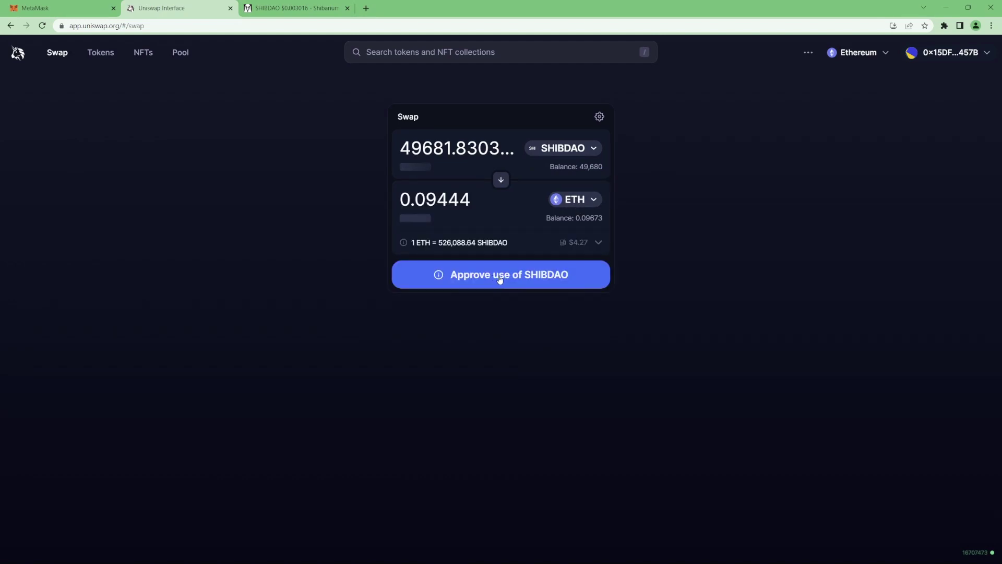
Step: Approve SHIBDAO spending and confirm the swap in MetaMask, leaving 0.1806 ETH
click(496, 277)
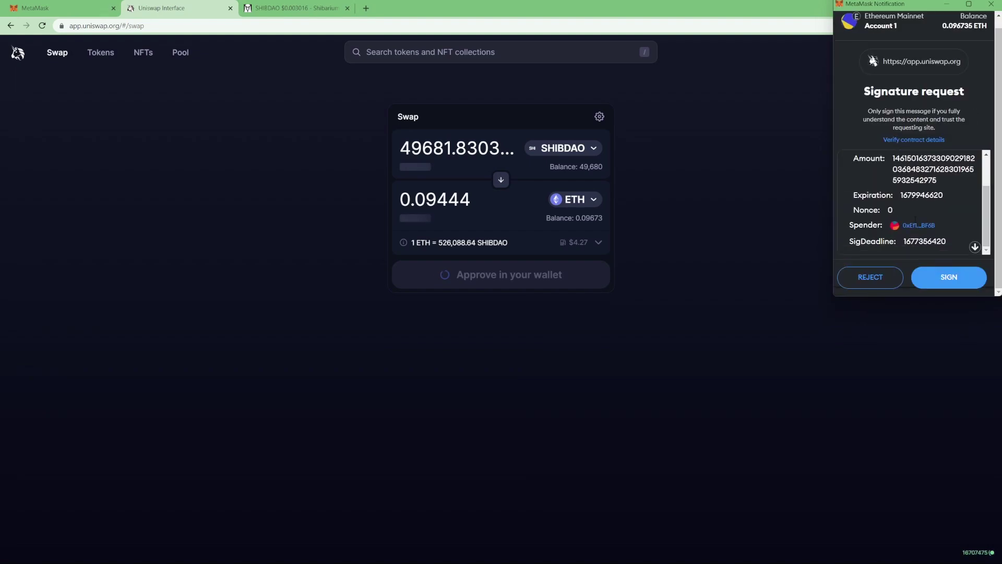
click(950, 278)
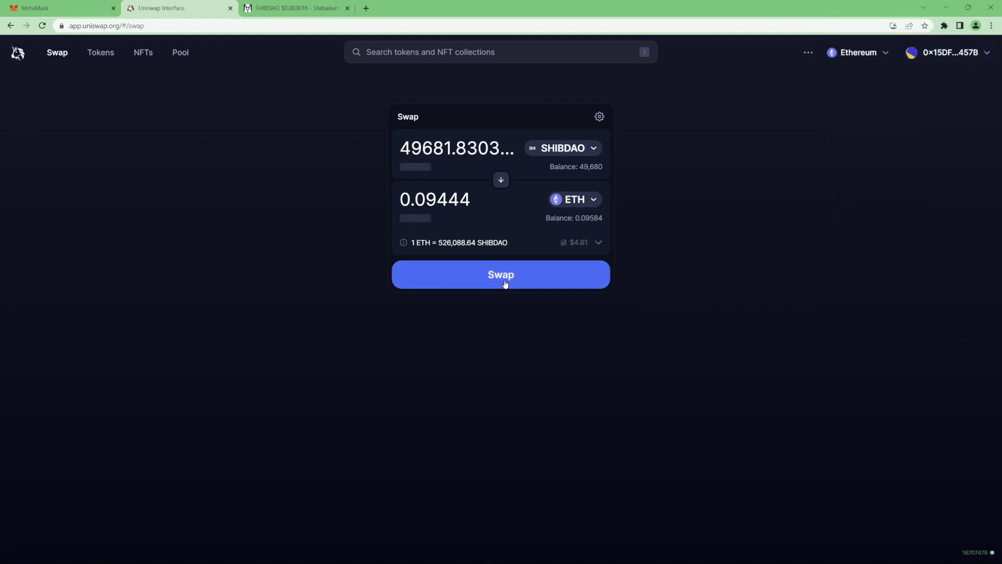
click(501, 284)
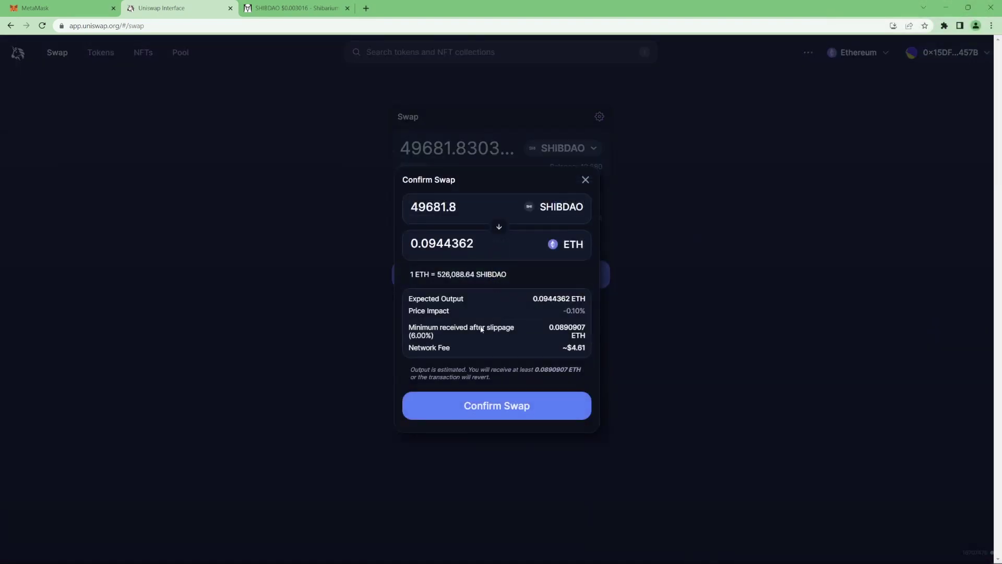
click(493, 408)
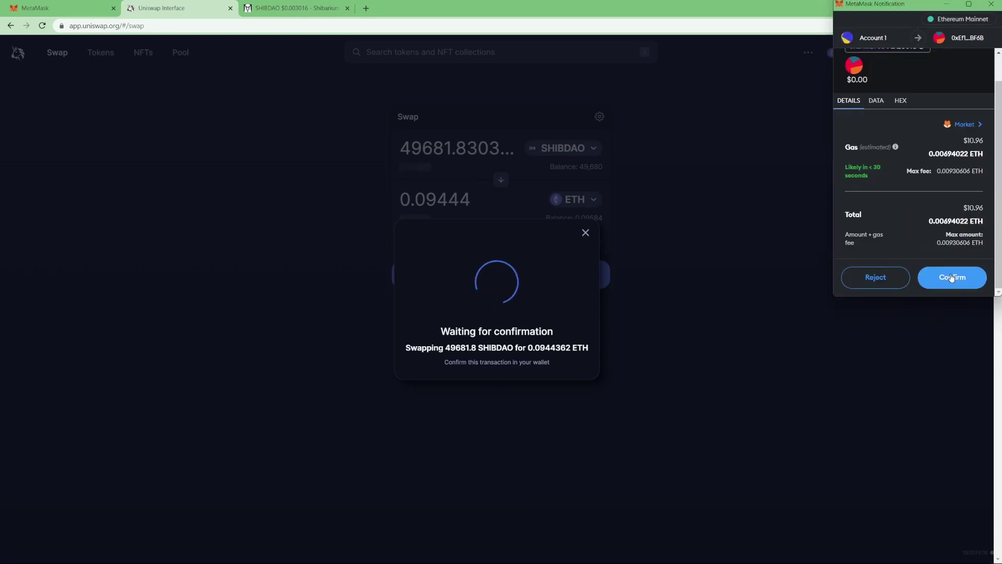
click(953, 278)
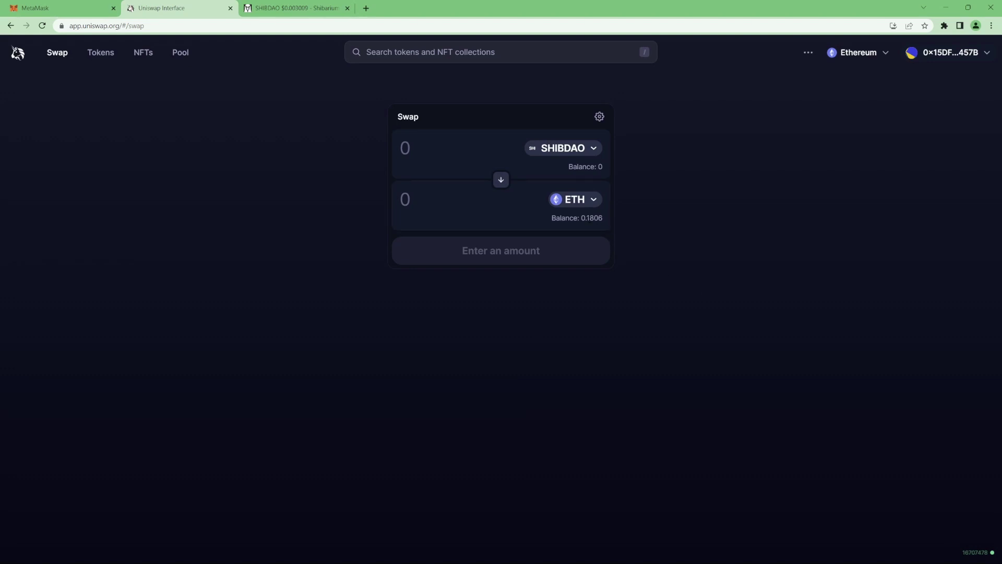
key(ctrl+Tab)
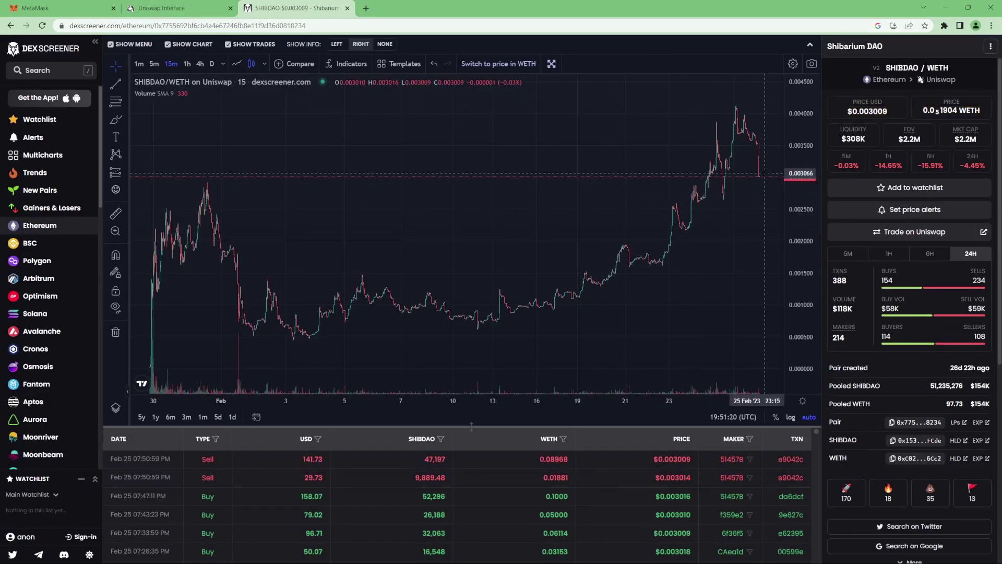
key(ctrl+shift+Tab)
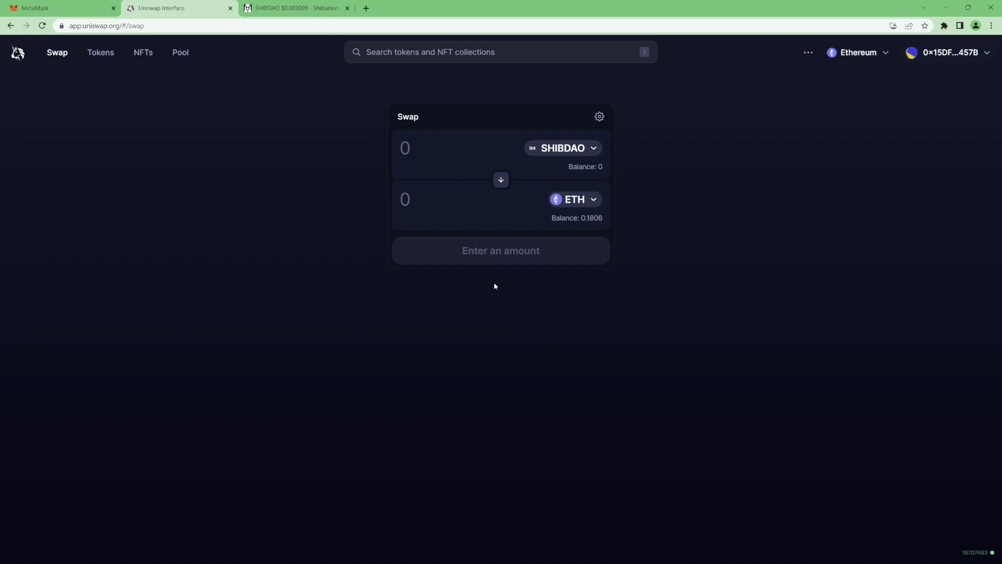
Step: Try slippage values 30 and 99 in Uniswap settings, then return to the DexScreener chart
click(599, 116)
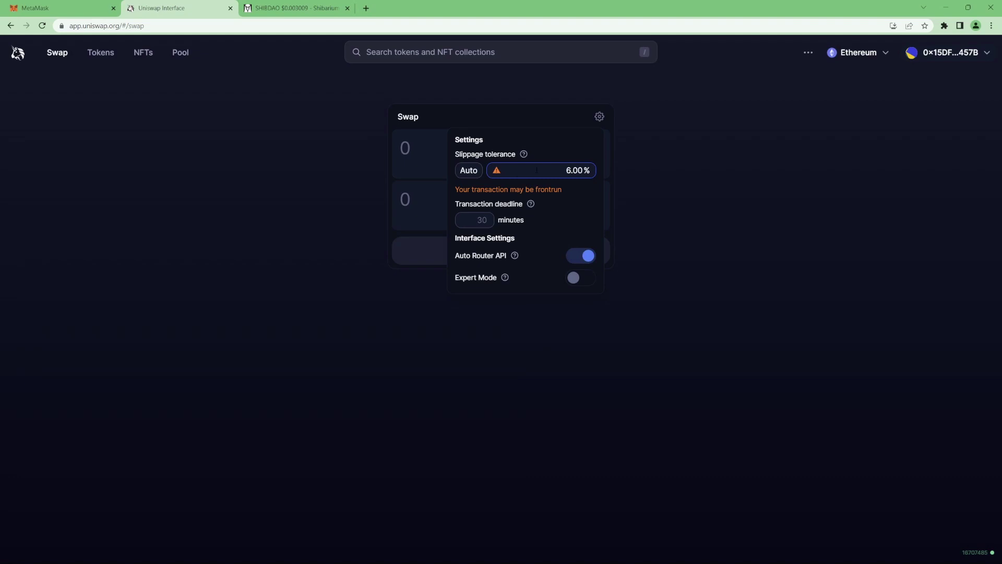
double_click(574, 171)
text(30)
key(BackSpace)
key(BackSpace)
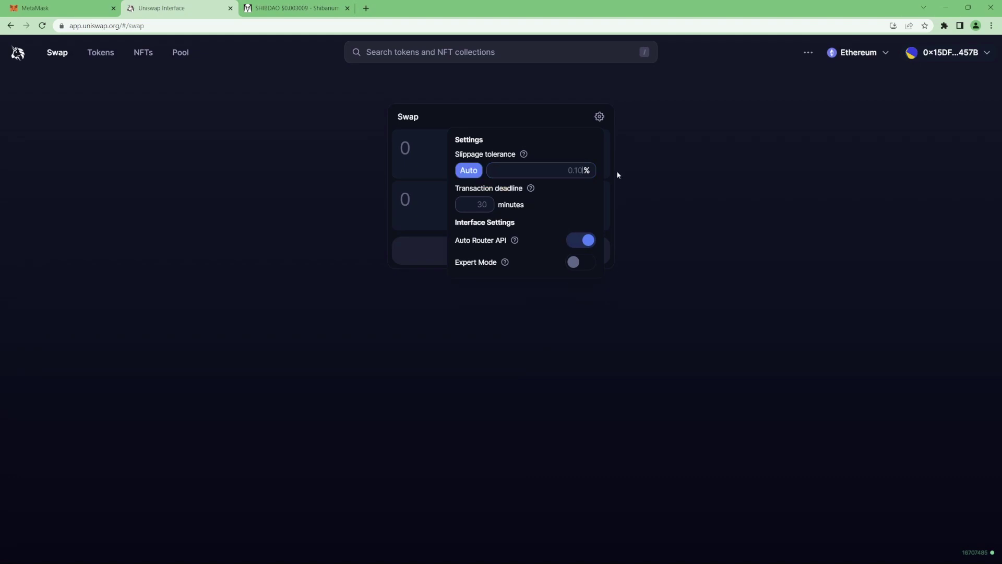
text(99)
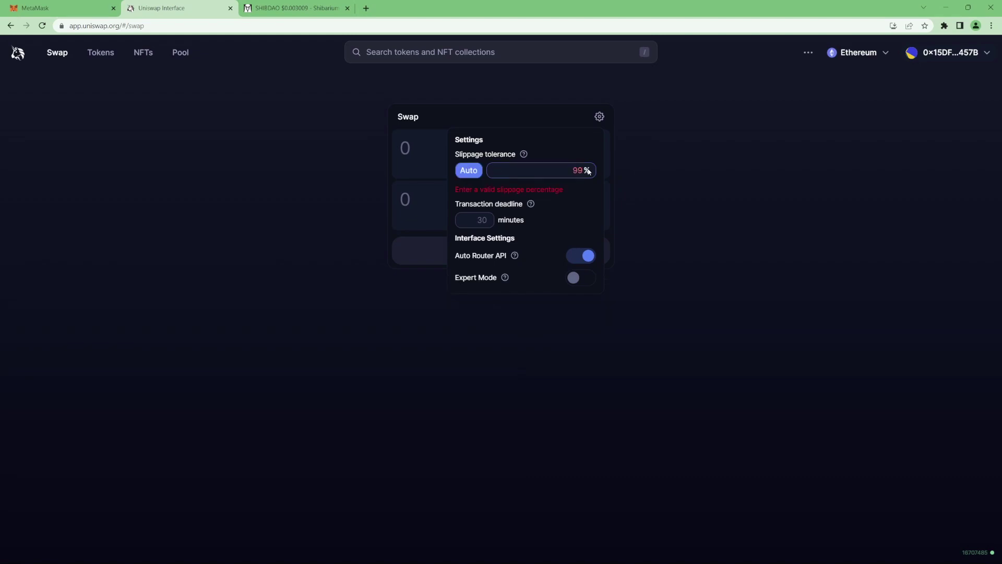
click(494, 286)
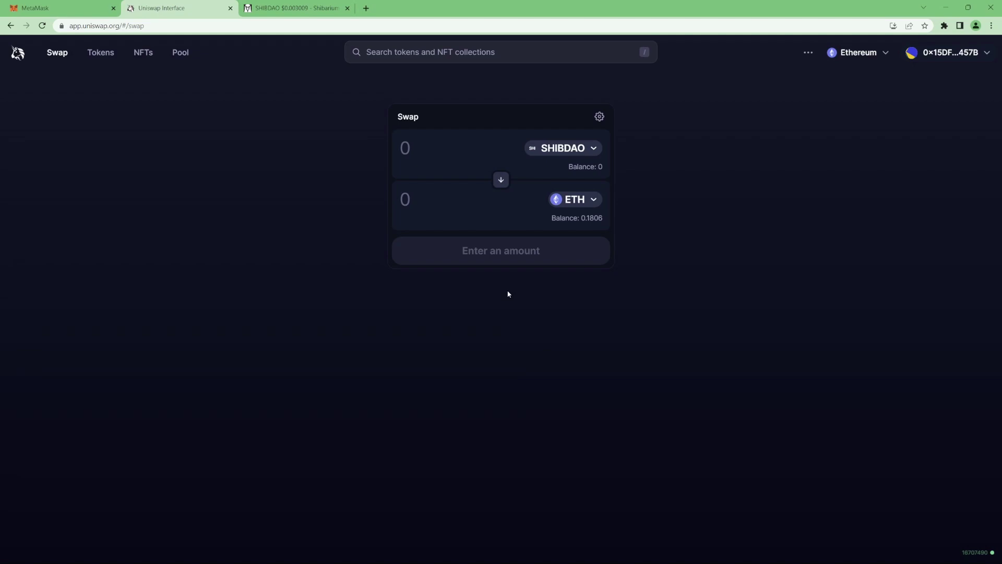
key(ctrl+Tab)
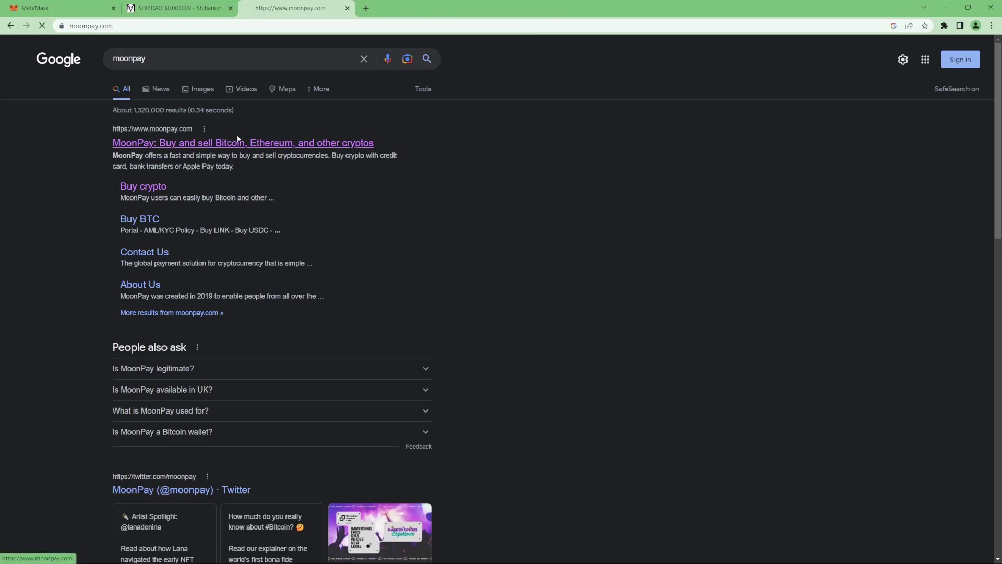
Step: Open MoonPay and set its widget to sell 0.20 ETH, quoting about £256.72
click(179, 138)
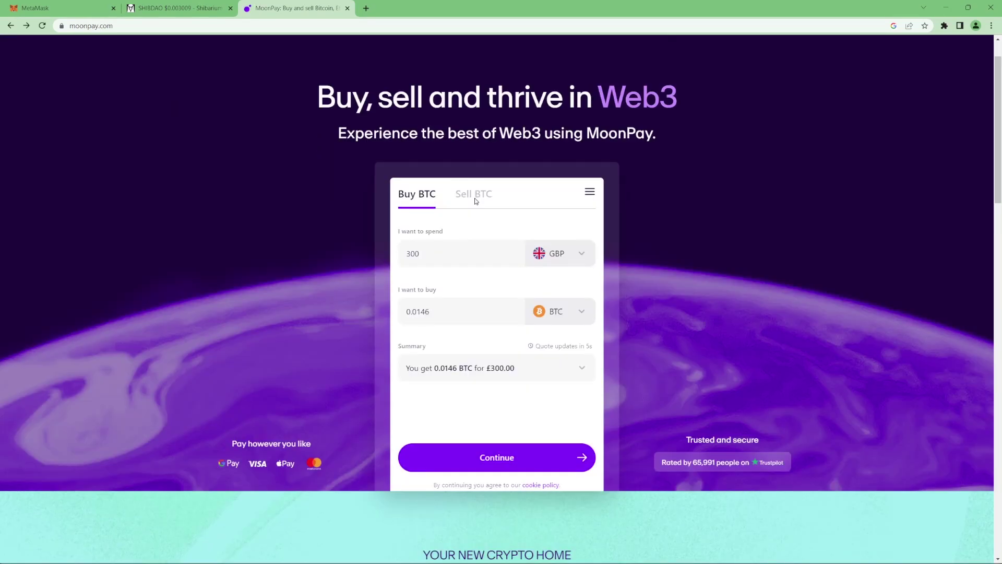
click(475, 200)
click(461, 239)
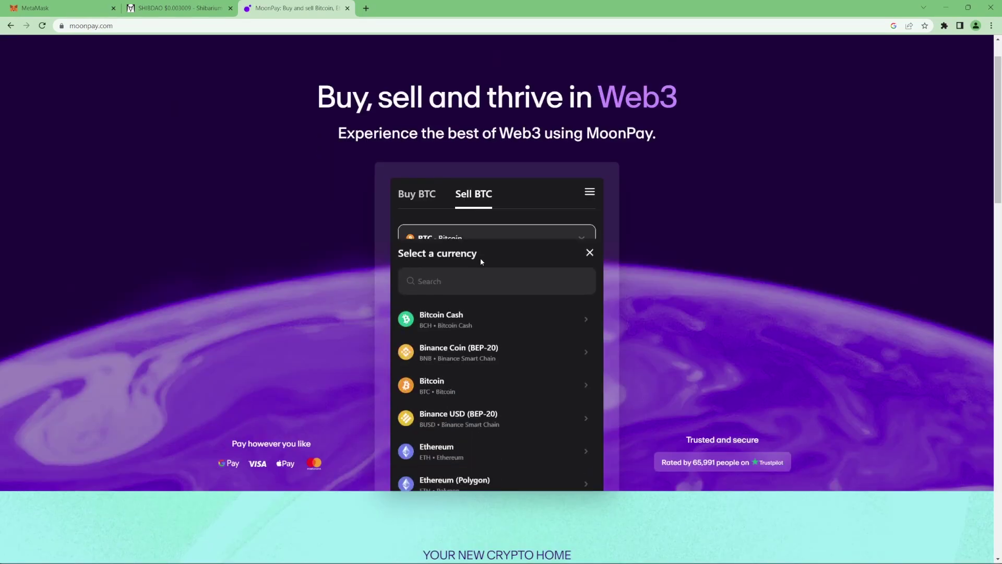
click(498, 387)
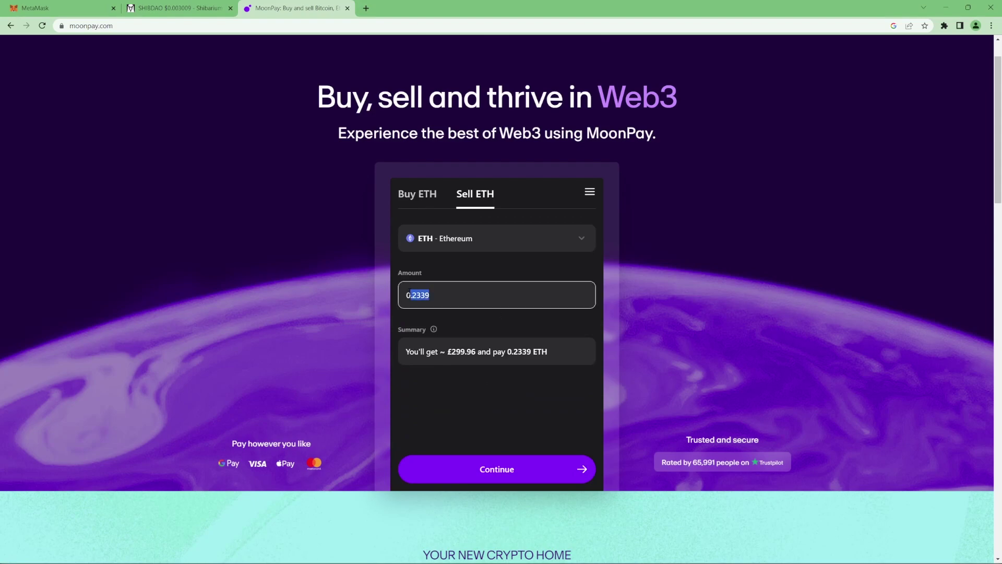
key(BackSpace)
key(BackSpace)
key(BackSpace)
text(0)
scroll(487, 398, up, 1)
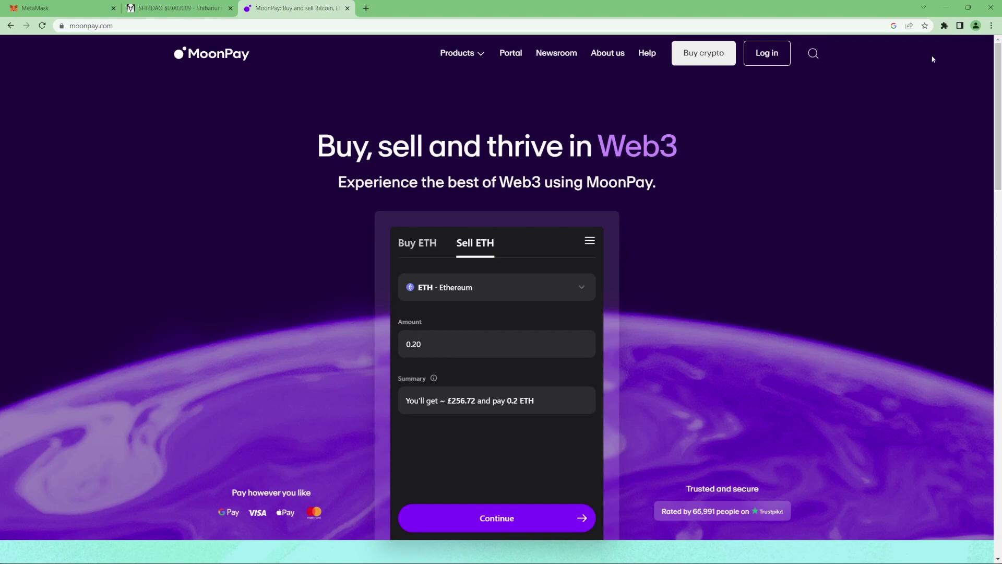
Step: Send the full 0.18003973 ETH balance from MetaMask to the pasted recipient address
click(944, 26)
click(845, 97)
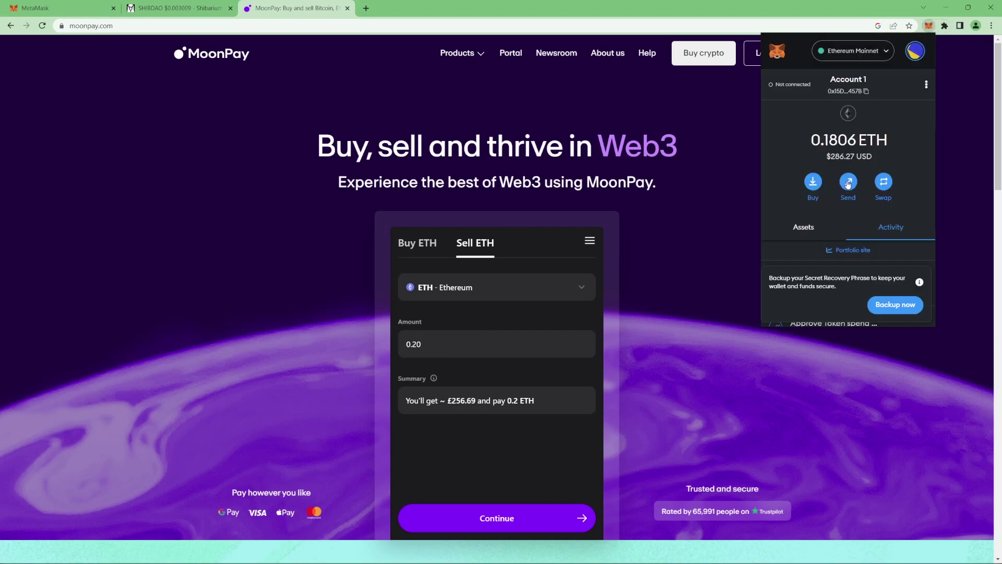
click(847, 183)
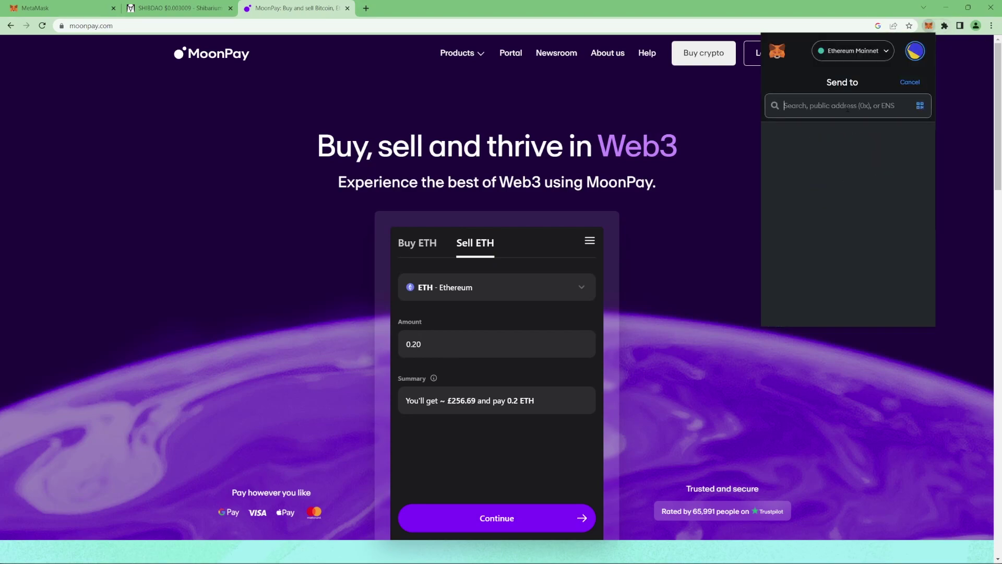
text(0x729e729d404a8ddF662E1971EB3366f6A4454158)
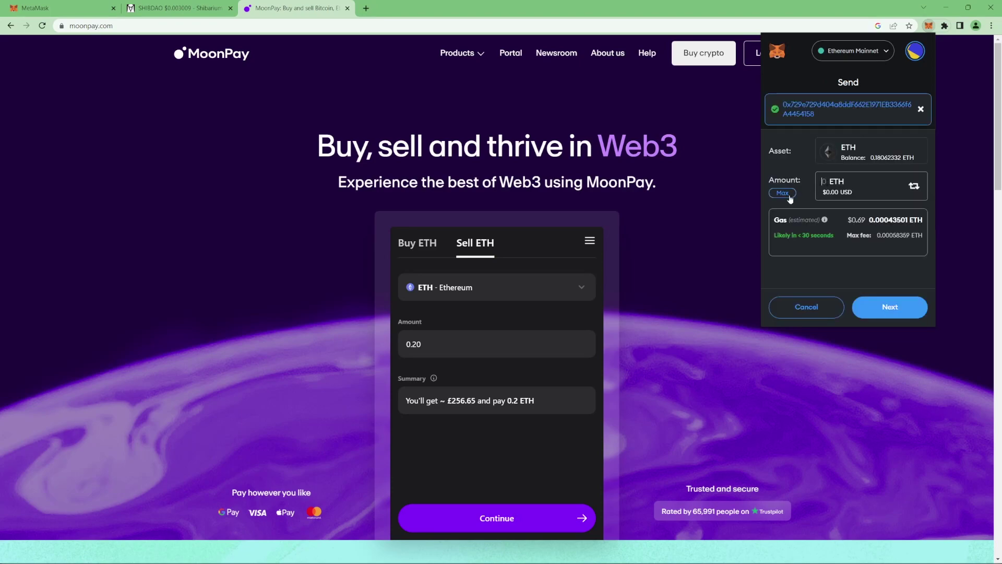
click(786, 194)
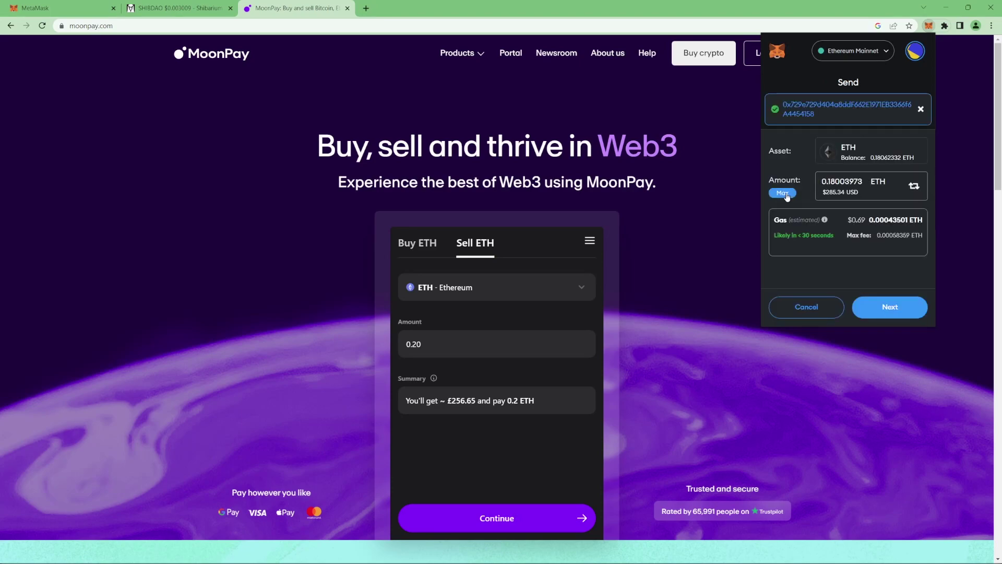
click(889, 310)
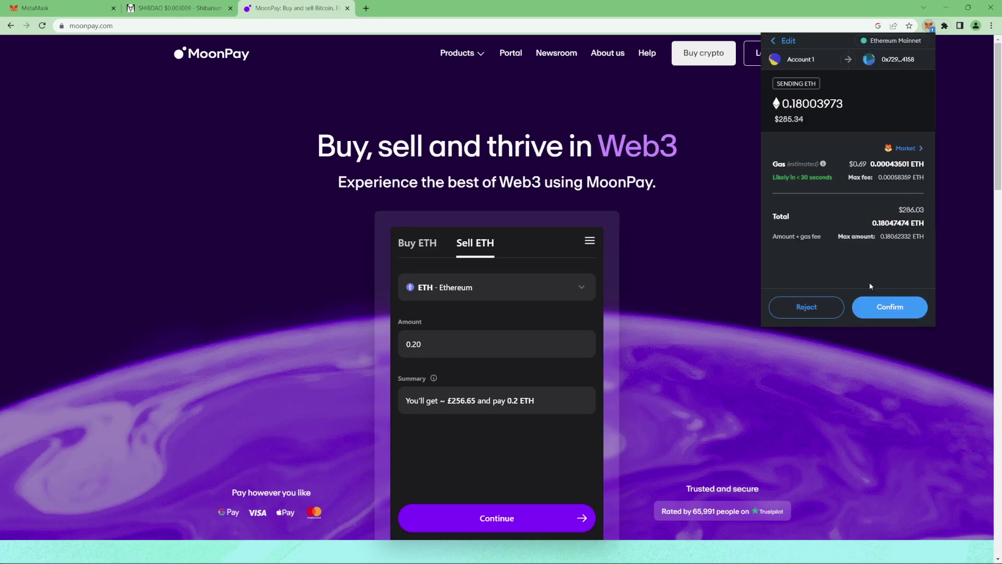
click(887, 308)
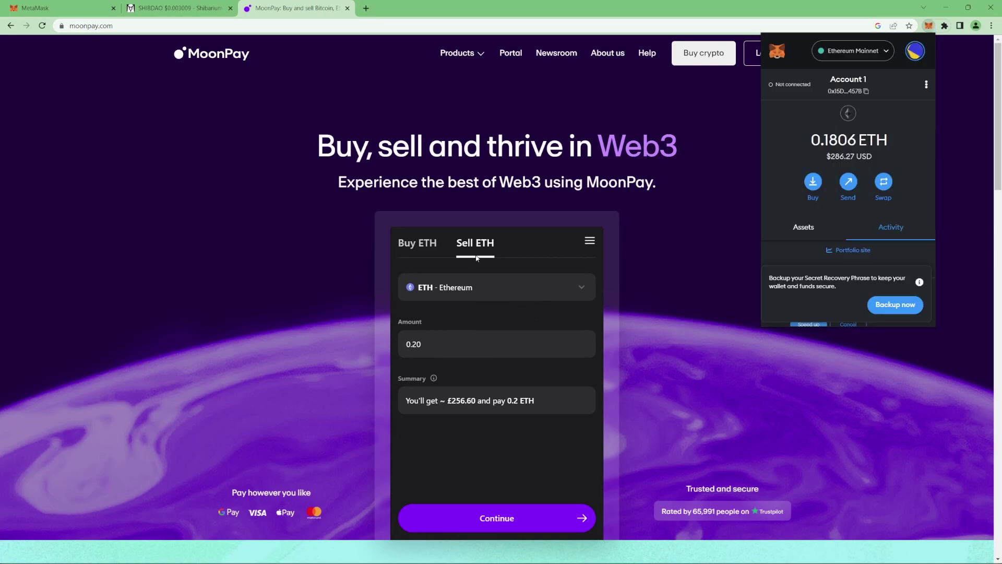
Step: Dismiss the MetaMask wallet popup
click(492, 121)
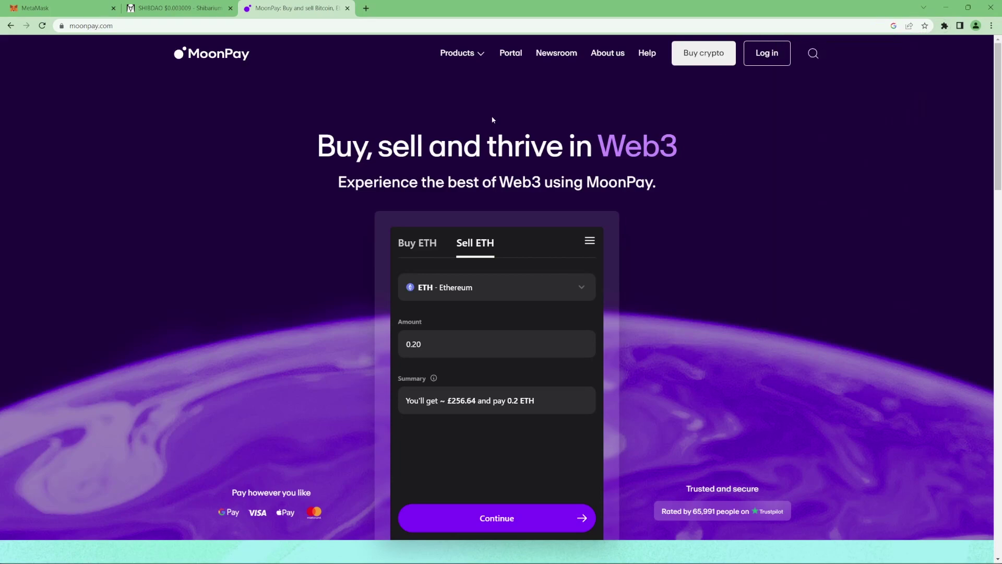